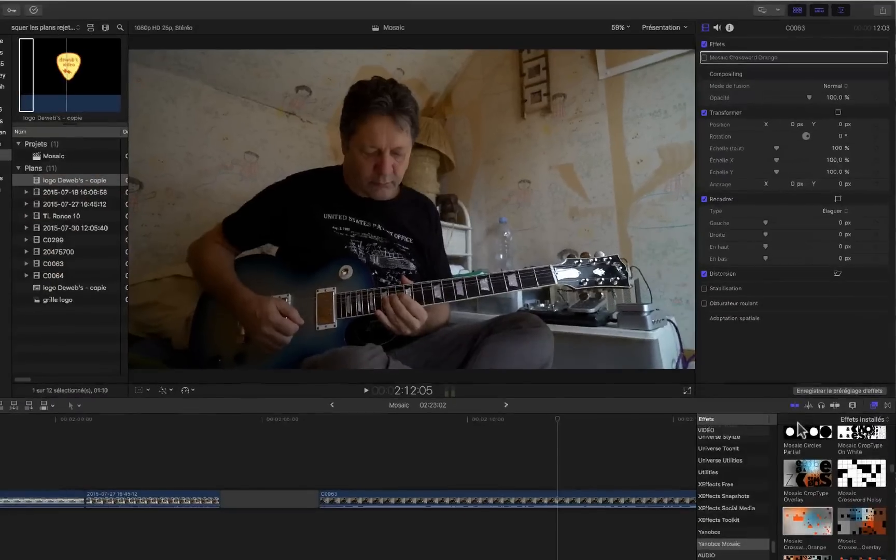
- Insert the selected range of the "logo Deweb's - copie" clip into the timeline gap at 2:21:12
scroll(220, 518, "right", 10)
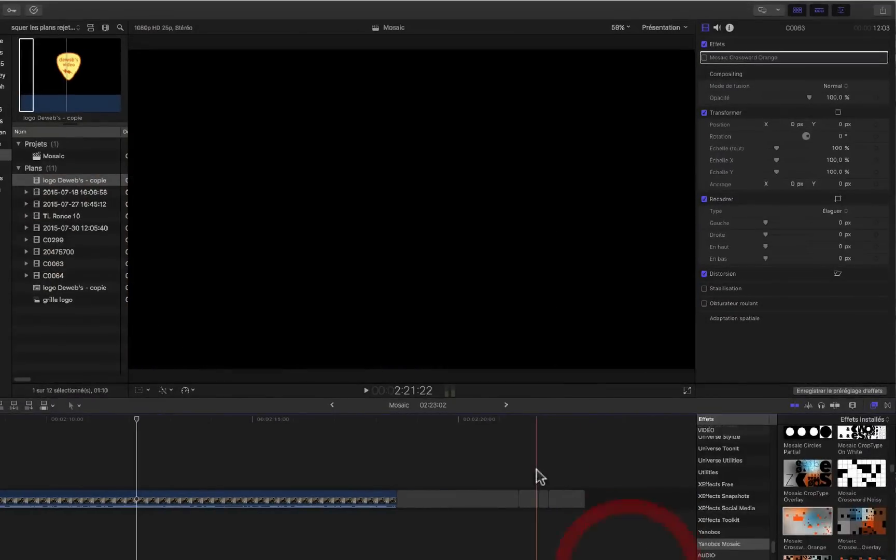
left_click(519, 479)
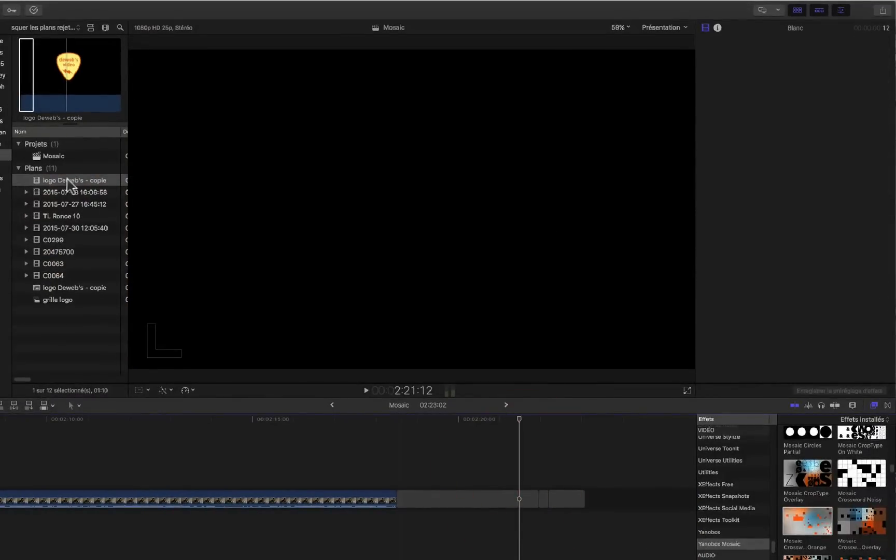
left_click(59, 83)
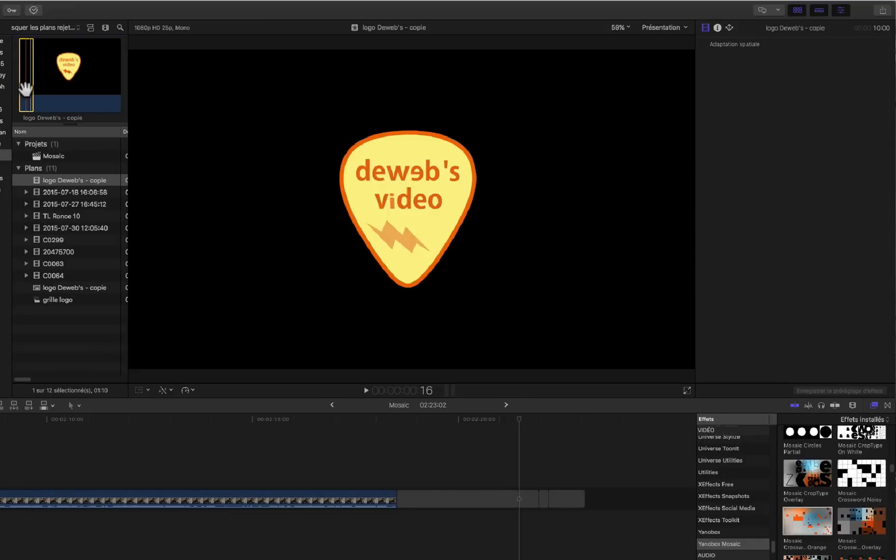
left_click(25, 90)
key("w")
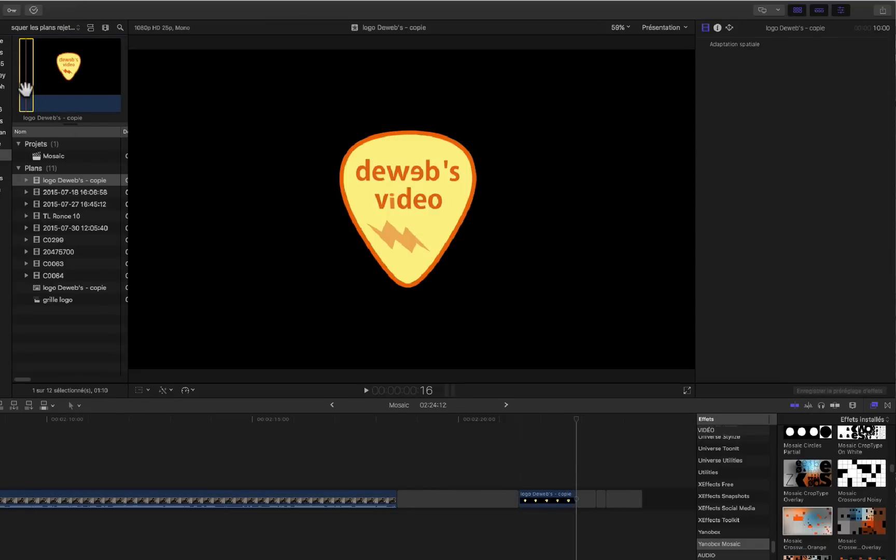
- Park the playhead at 2:22:02 on the logo clip and set the player background to Damier in the playback preferences
left_click(547, 420)
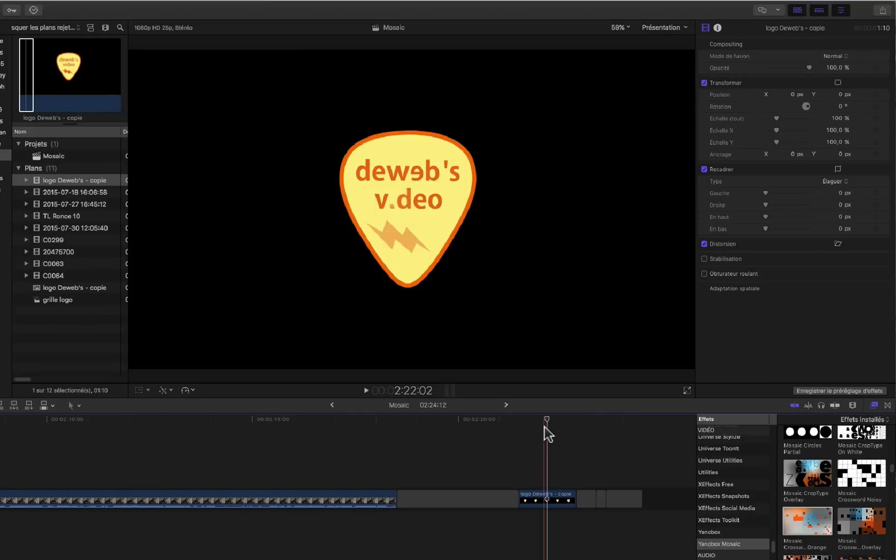
left_click(545, 425)
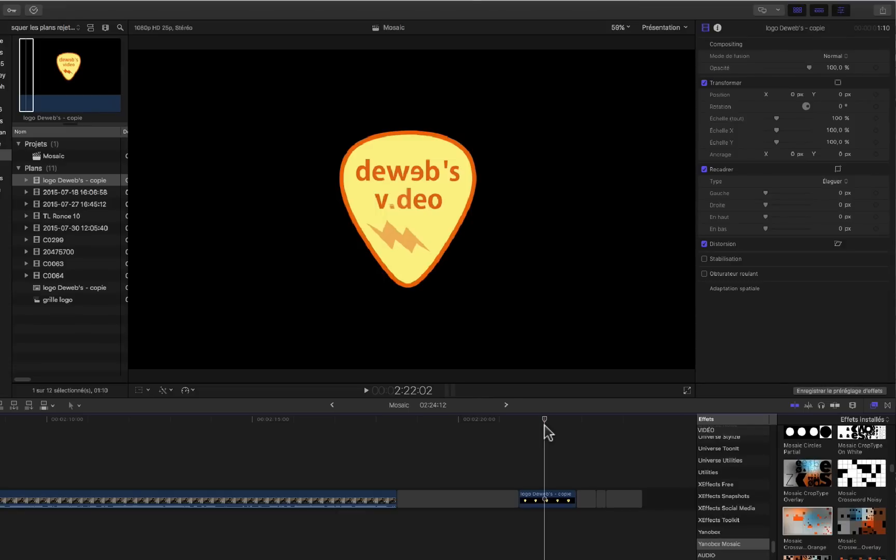
key("super+comma")
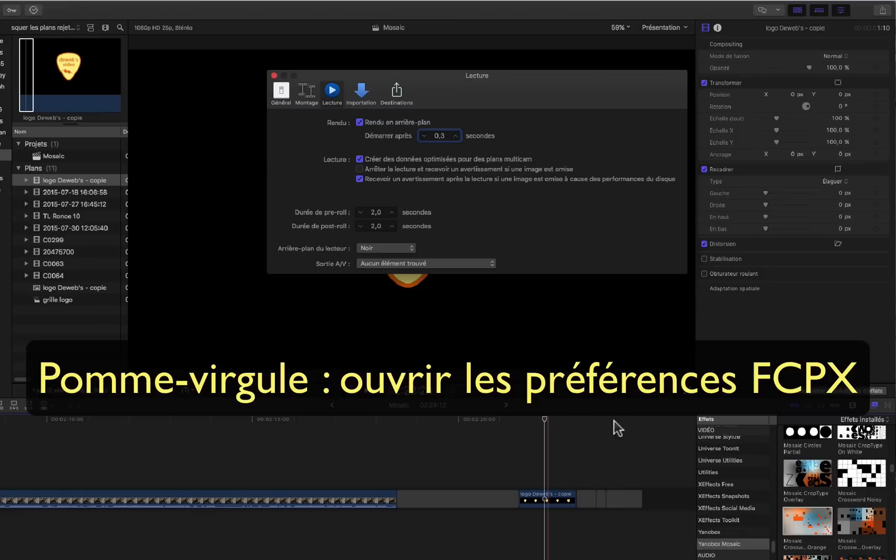
left_click(366, 248)
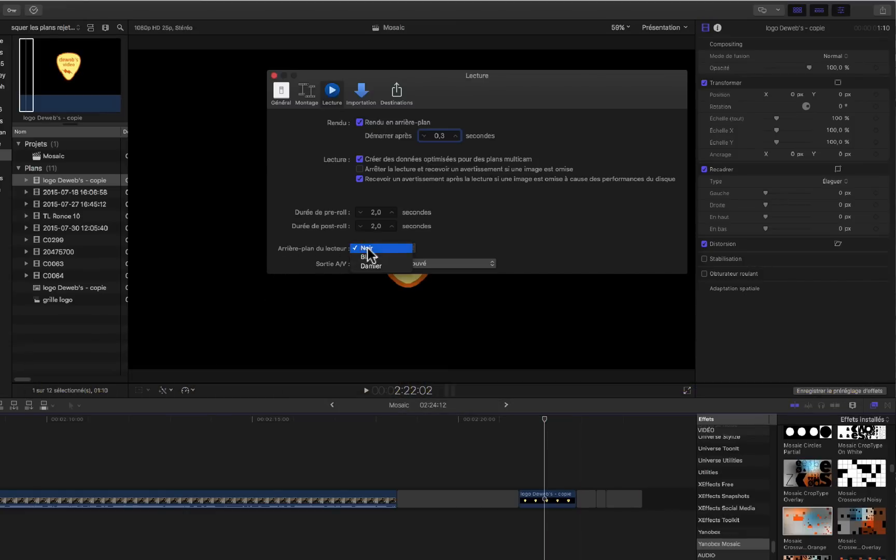
left_click(372, 266)
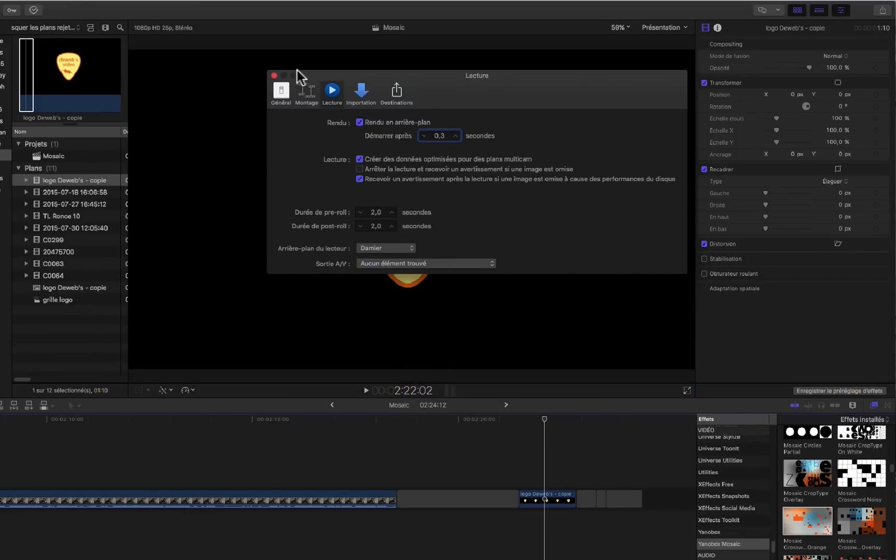
left_click(274, 77)
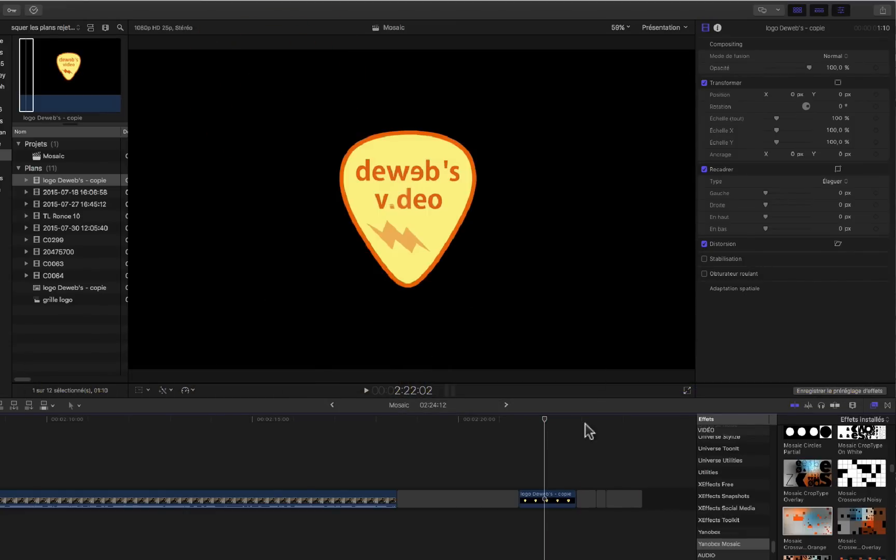
- Trim the logo clip's sides with the crop tool to about 680.4 px left and 707.7 px right
left_click(540, 499)
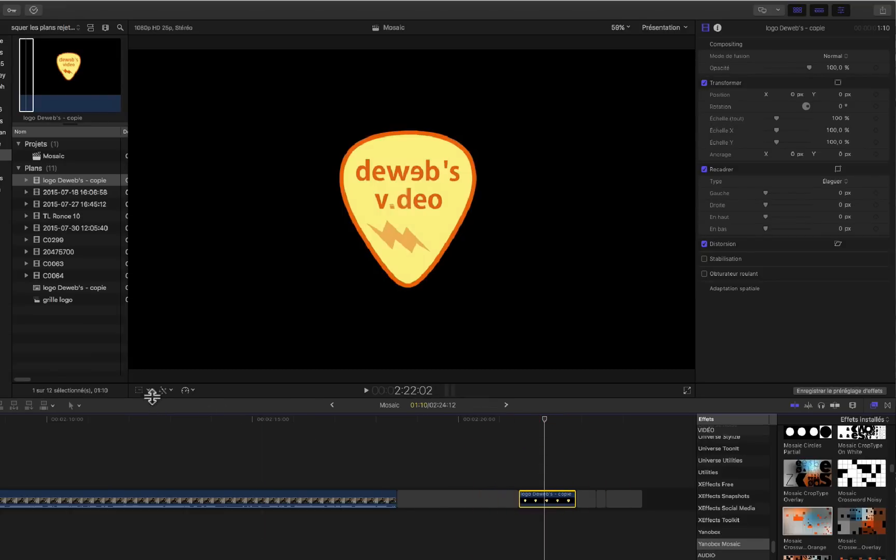
left_click(145, 392)
left_click(148, 391)
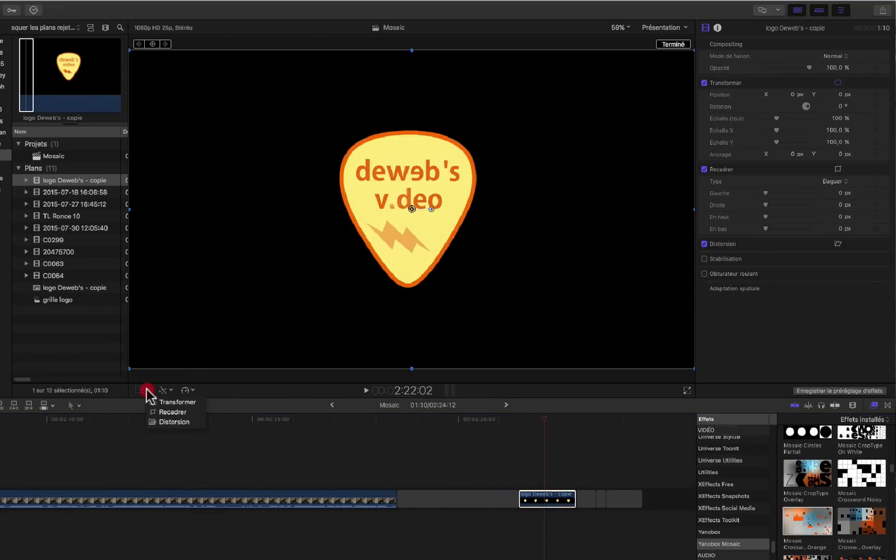
left_click(162, 412)
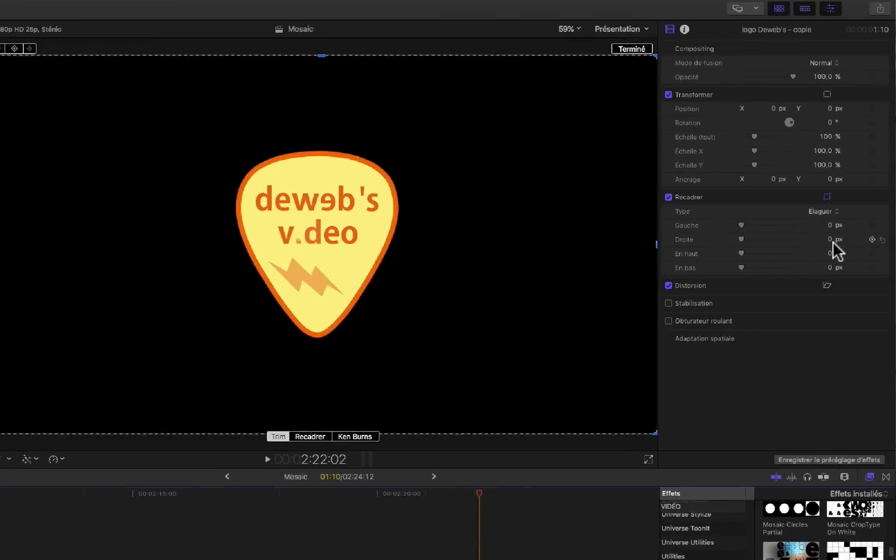
left_click(829, 226)
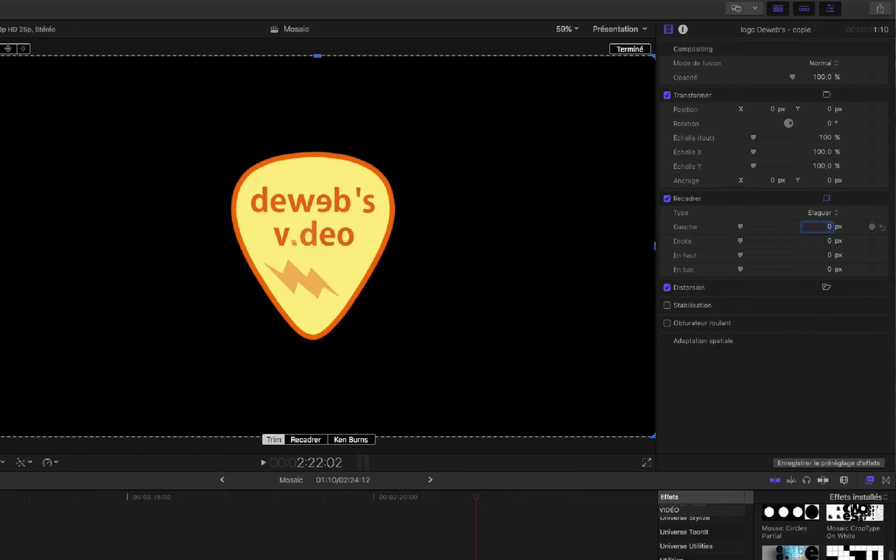
left_click_drag(828, 226, 893, 227)
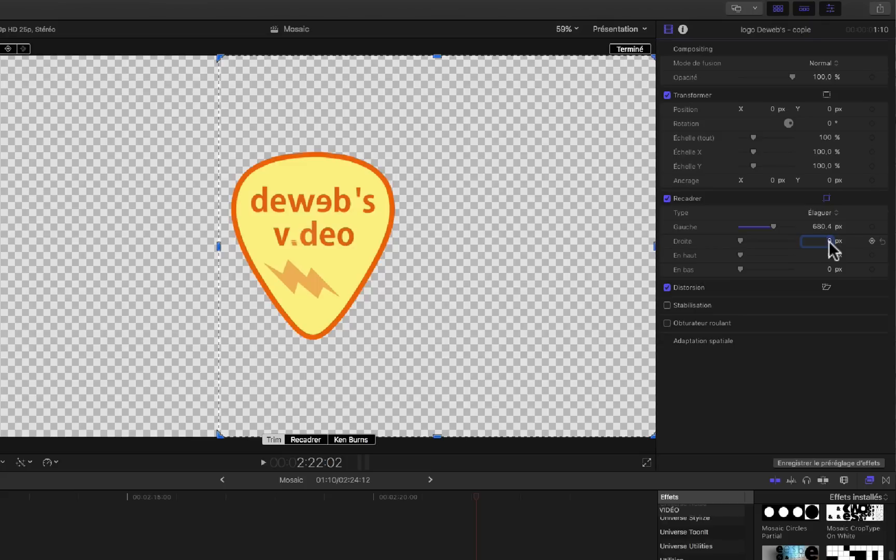
left_click_drag(829, 242, 876, 242)
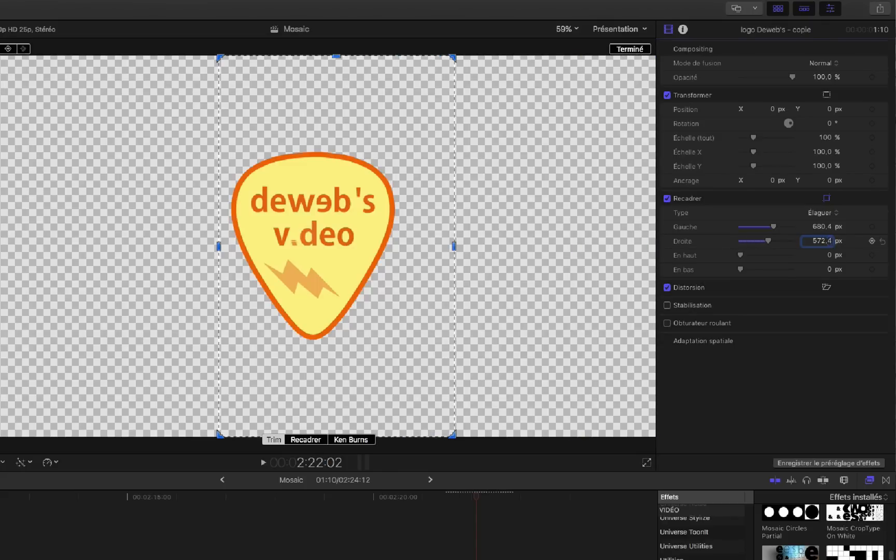
left_click_drag(454, 246, 407, 247)
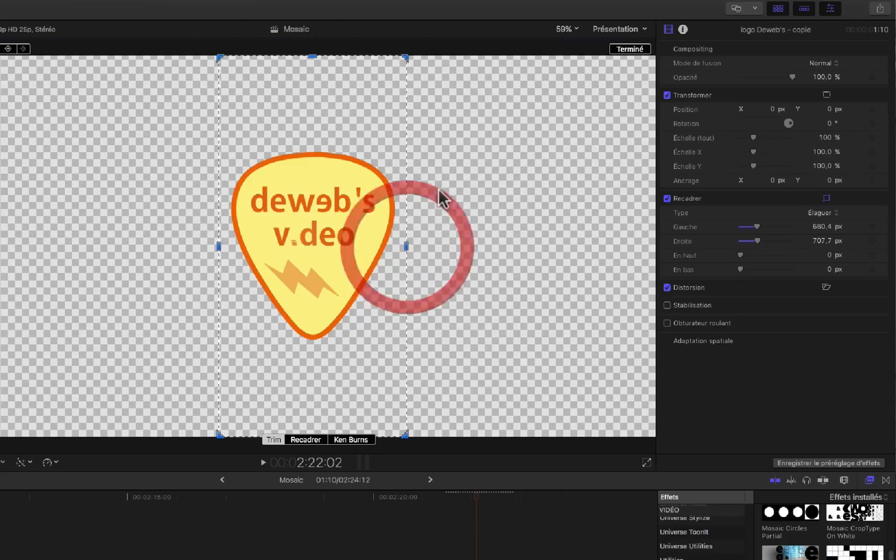
- Trim the logo clip's top by about 245.8 px and its bottom by about 243 px
left_click_drag(313, 57, 314, 142)
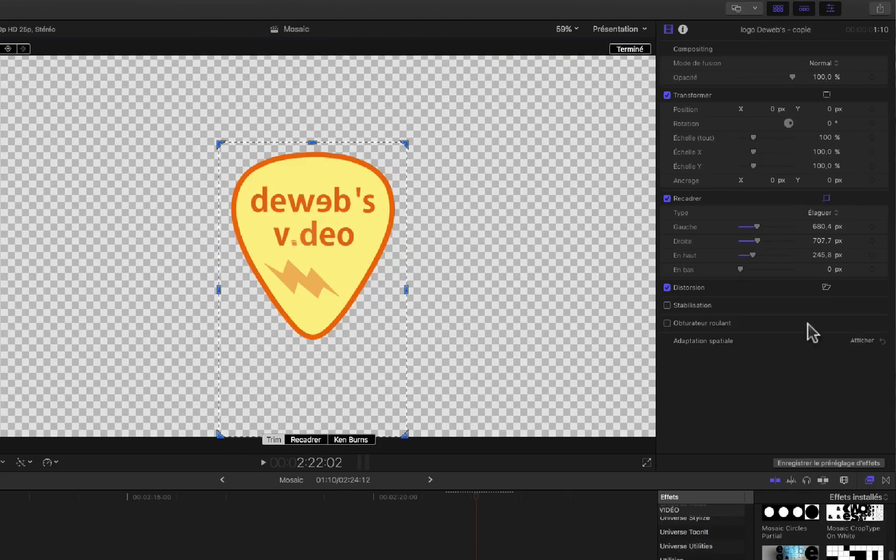
left_click(832, 270)
type("30")
key("Return")
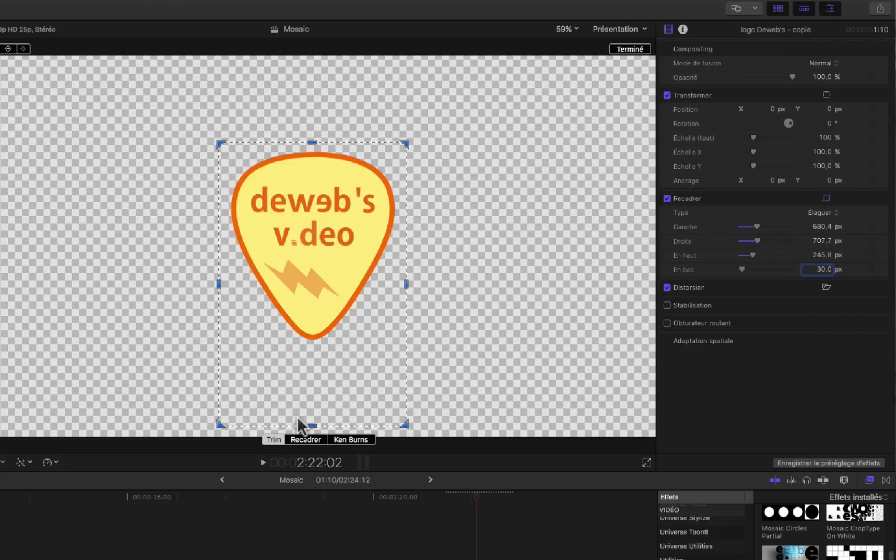
left_click_drag(312, 426, 323, 348)
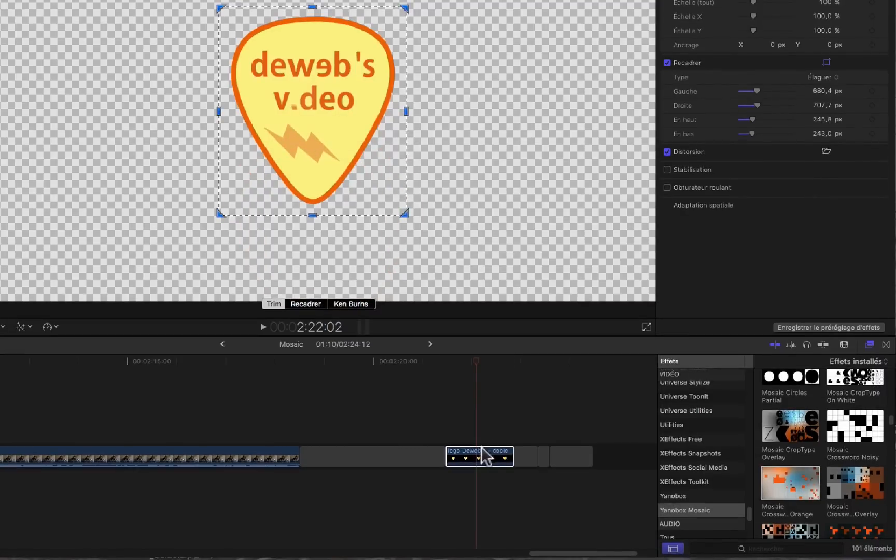
- Duplicate the cropped logo clip five times, stacking the copies above the original in the timeline
left_click(481, 454)
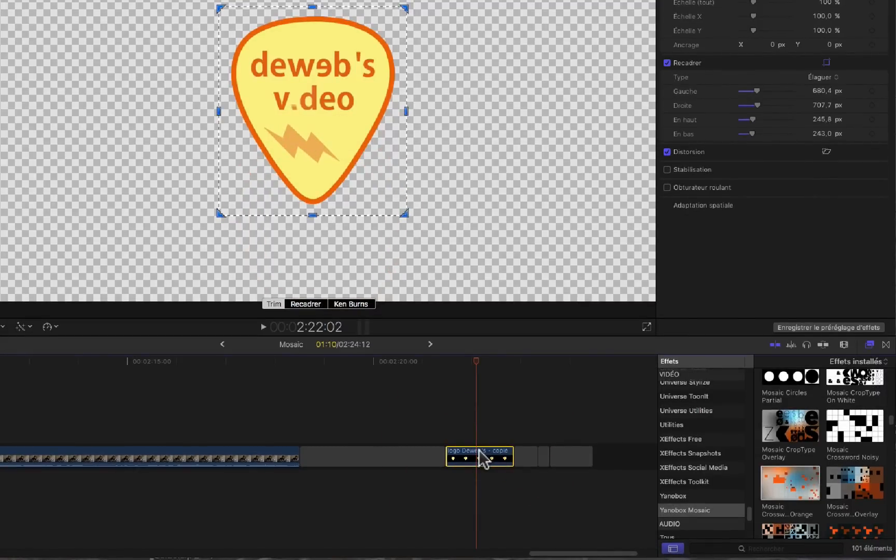
left_click_drag(474, 458, 472, 386)
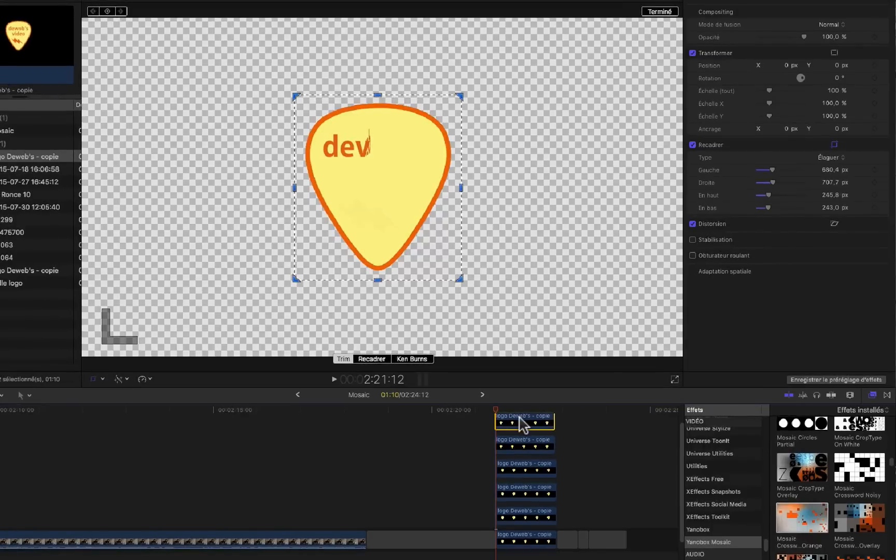
- Move the top three stacked logo clips into an upper row at X/Y about -557/216, 0/207 and 606/183 px
left_click(521, 422)
left_click(102, 379)
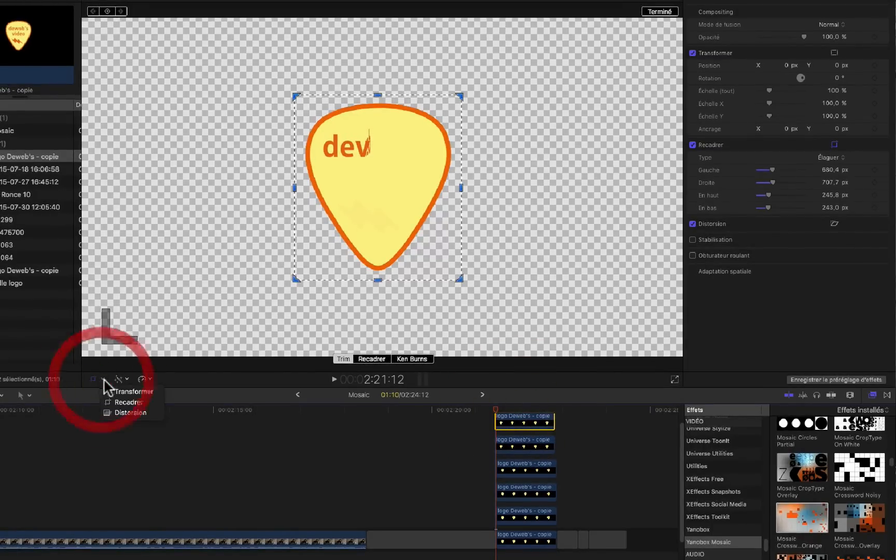
left_click(129, 390)
left_click_drag(382, 188, 205, 118)
left_click(520, 445)
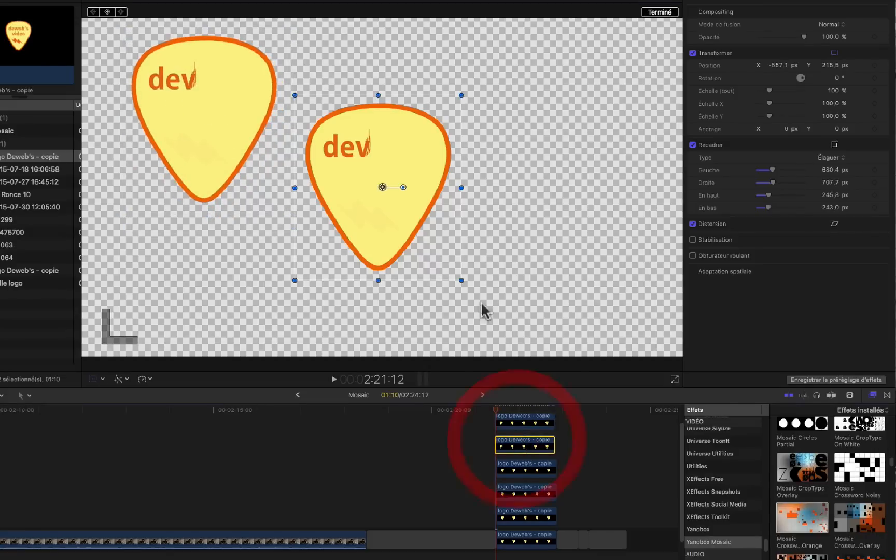
left_click_drag(390, 194, 384, 119)
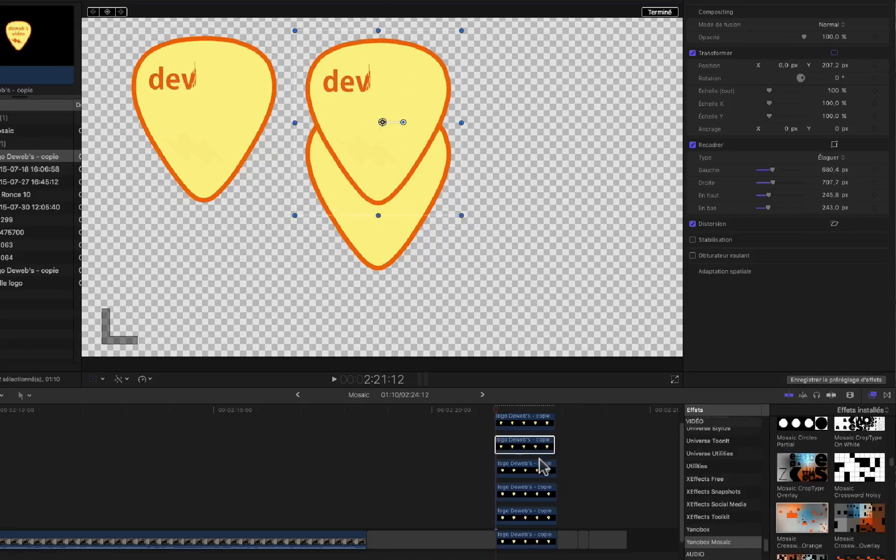
left_click(524, 470)
left_click_drag(380, 196, 570, 134)
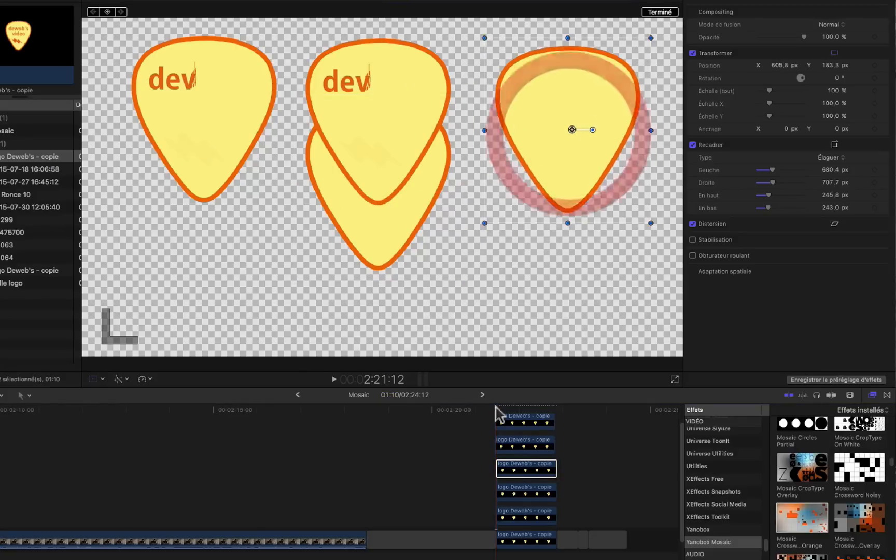
- Move the bottom three stacked logo clips into a lower row at X/Y about -564/-208, -26/-202 and 596/-193 px
left_click(522, 495)
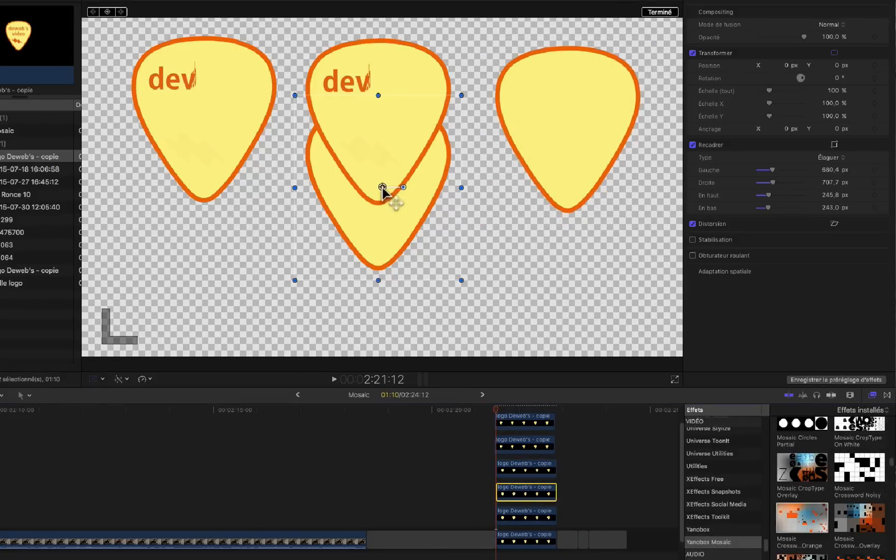
left_click_drag(382, 186, 206, 255)
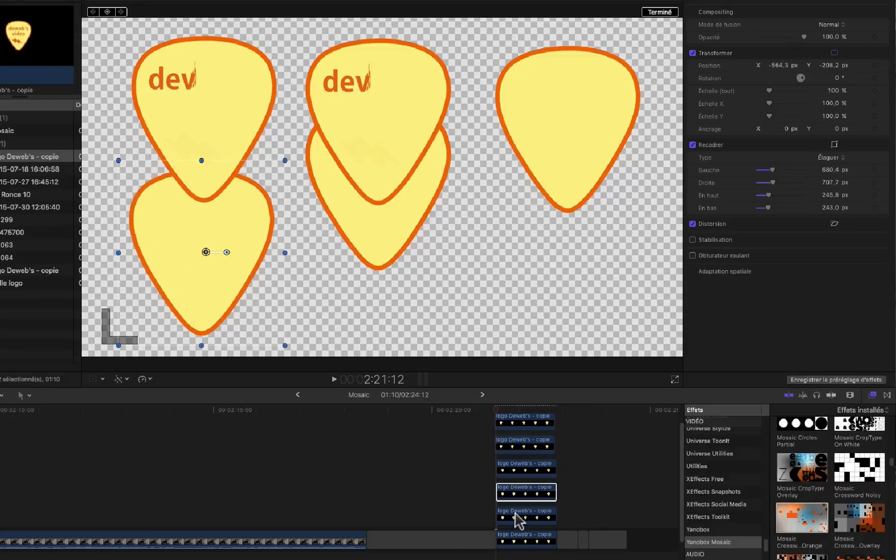
left_click(517, 515)
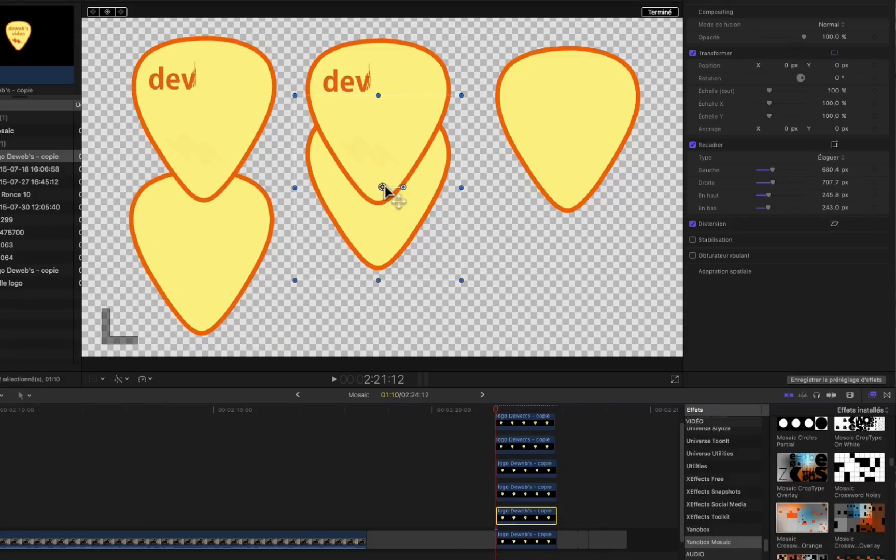
left_click_drag(384, 186, 375, 250)
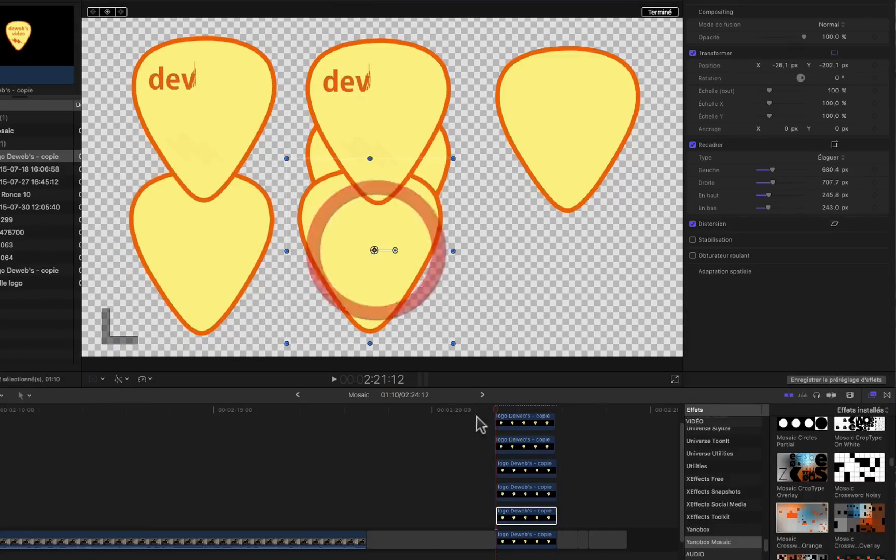
left_click(520, 542)
left_click(380, 185)
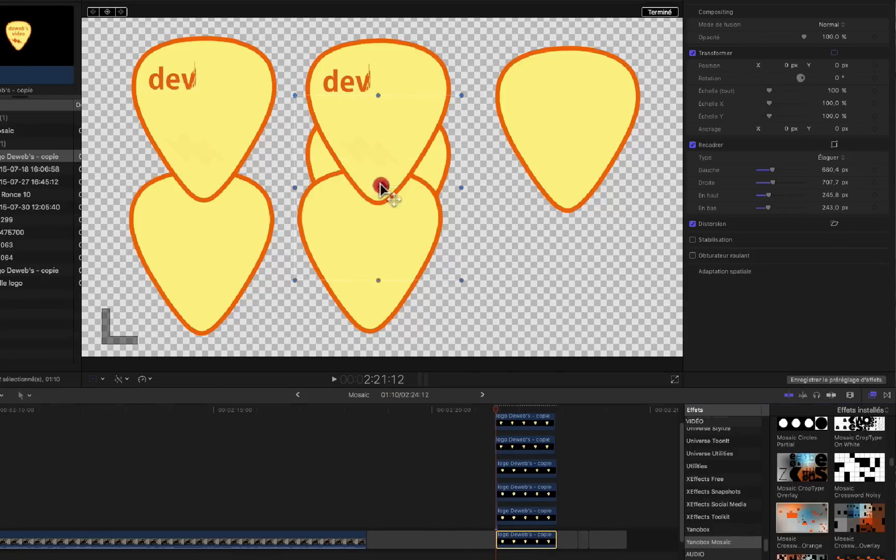
left_click_drag(380, 185, 567, 245)
left_click(568, 247)
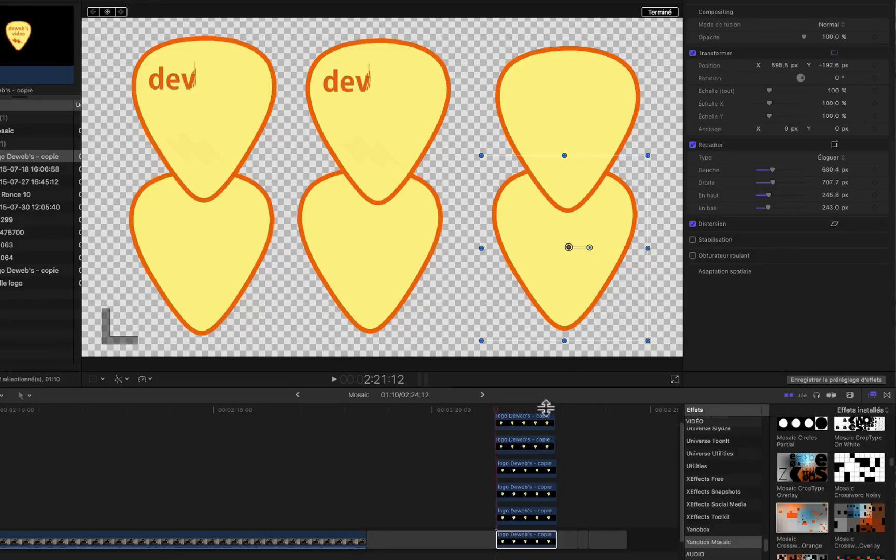
- Scale all six stacked logo clips together to 85%, excluding the gap clip from the selection
left_click(525, 428)
key("super+a")
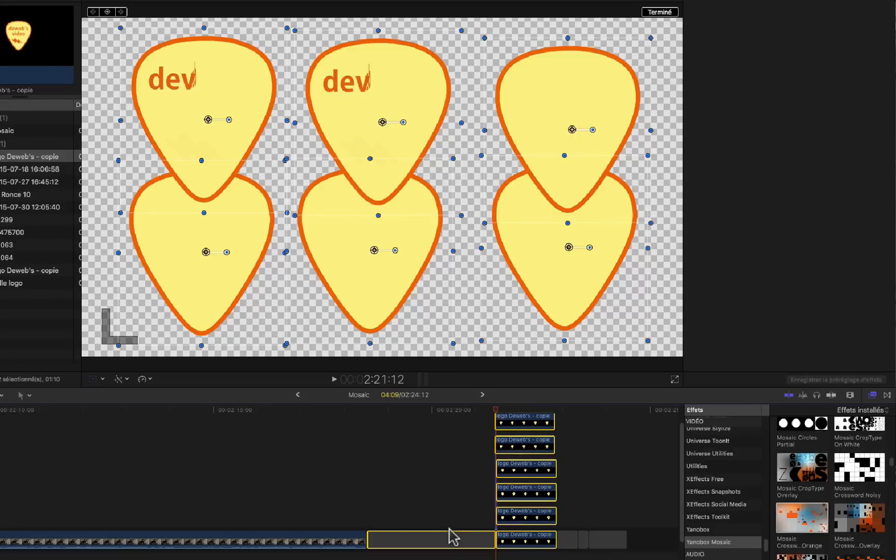
left_click(453, 541, "super")
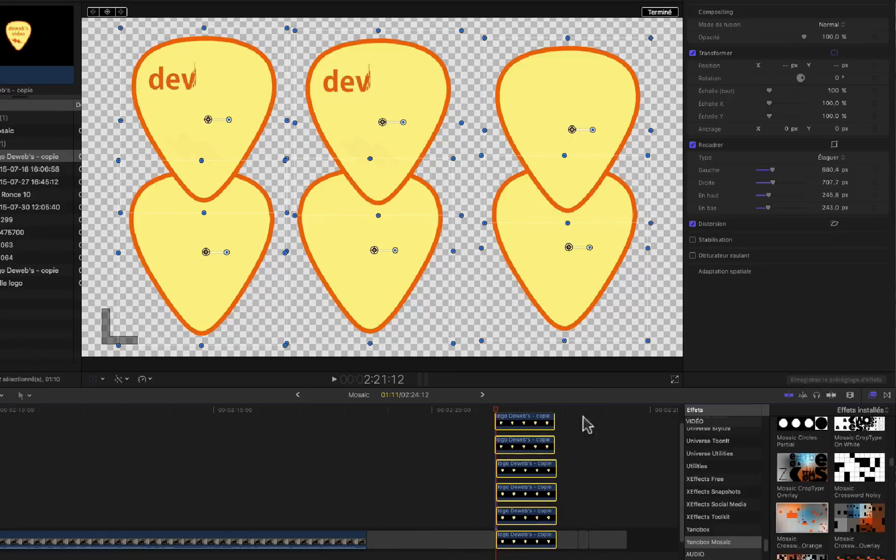
left_click(839, 91)
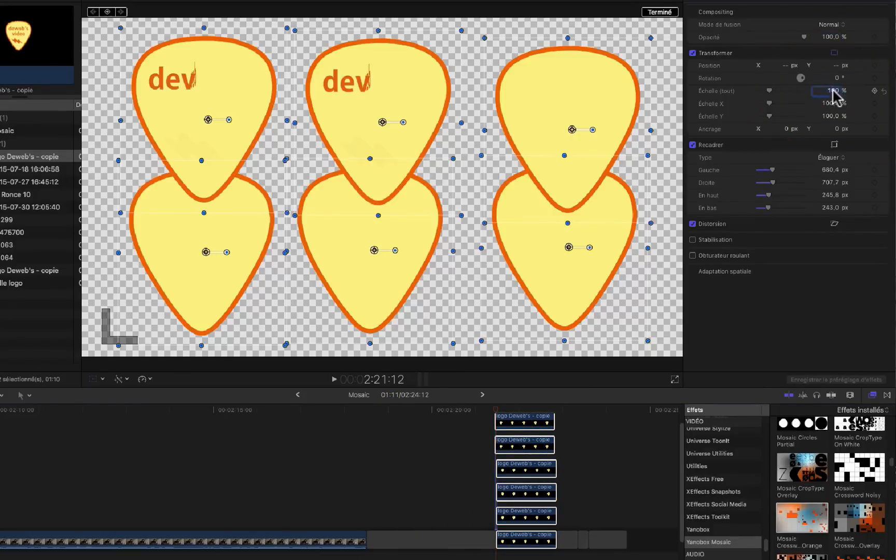
key("Return")
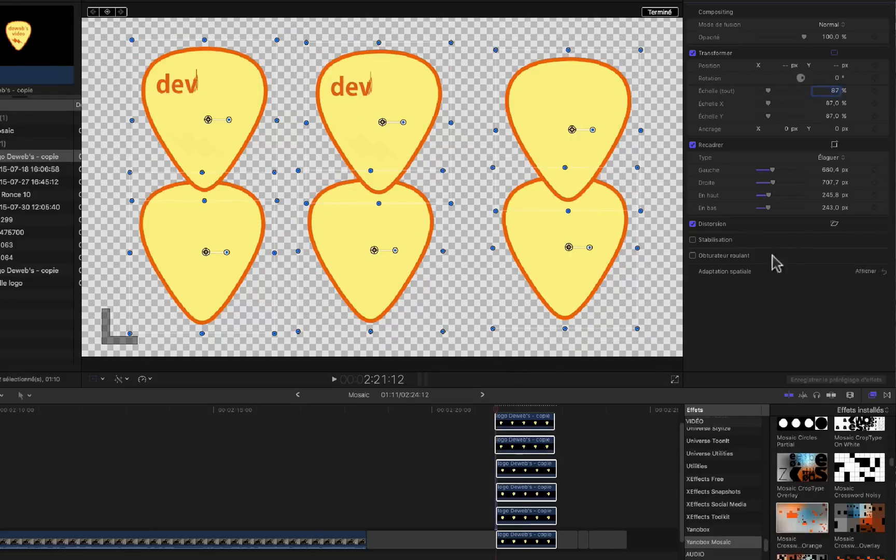
key("Return")
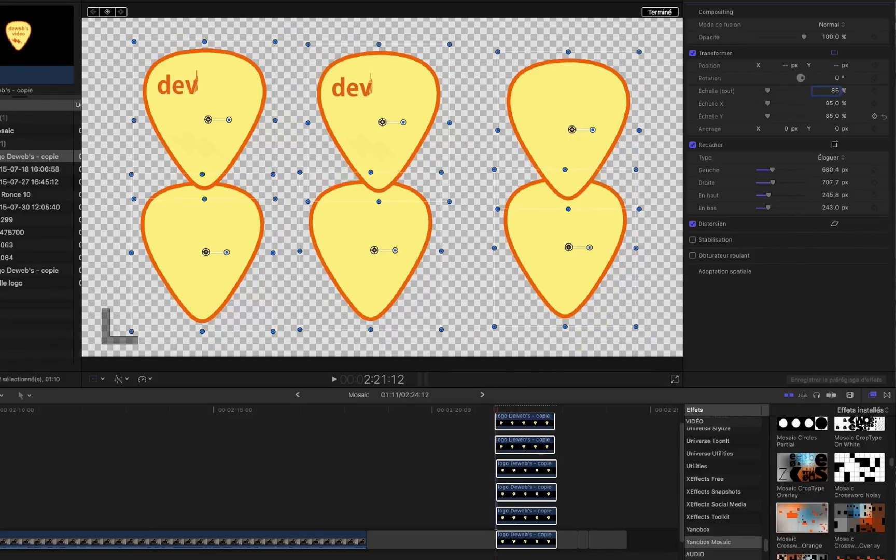
left_click(639, 463)
- Lower the three bottom-row logos, placing the right one at X/Y about 594/-250 px and the left one at about -567/-244 px
left_click(530, 540)
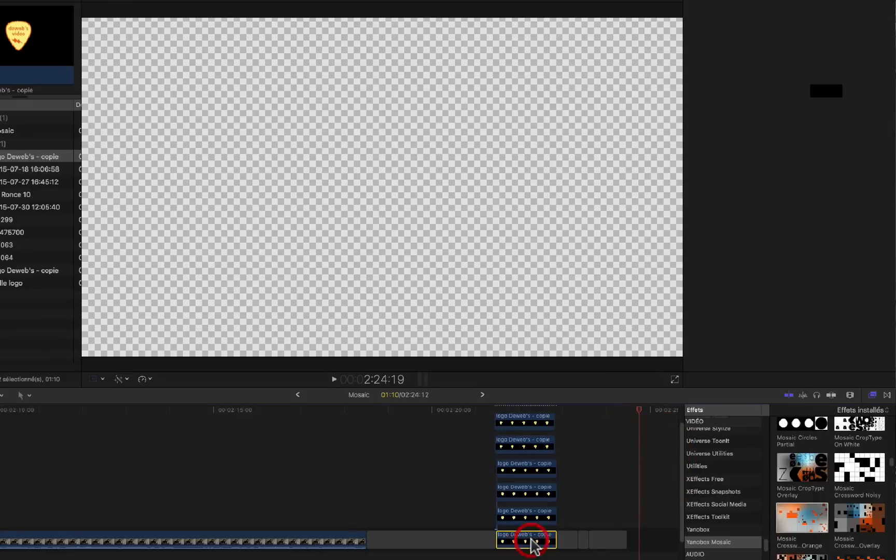
left_click(524, 413)
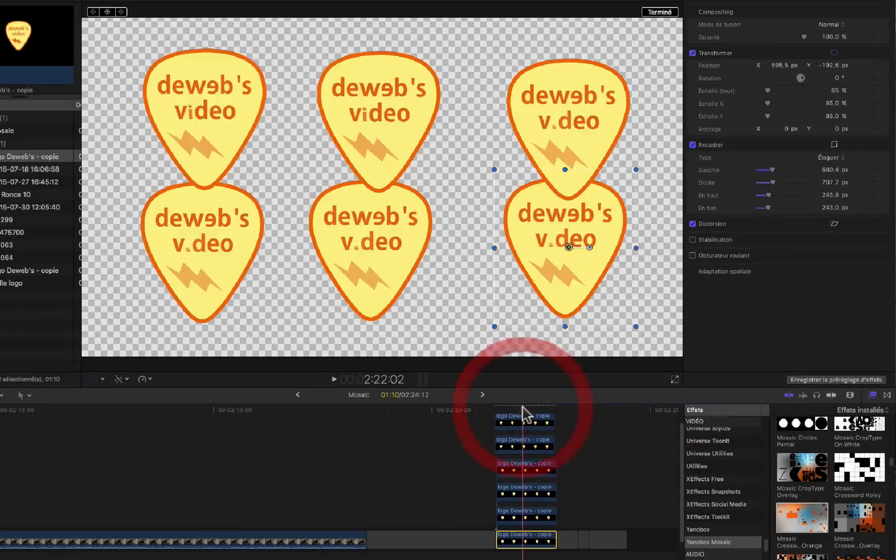
left_click_drag(573, 249, 566, 264)
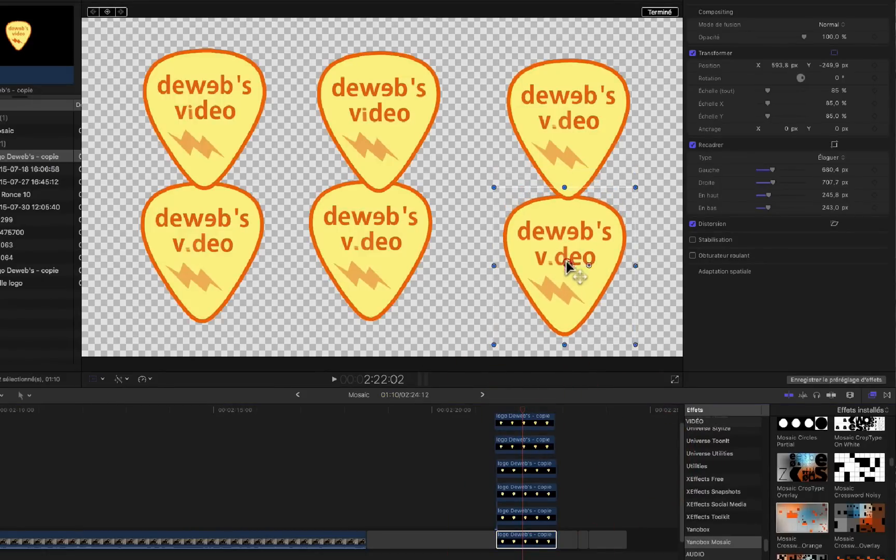
left_click(518, 516)
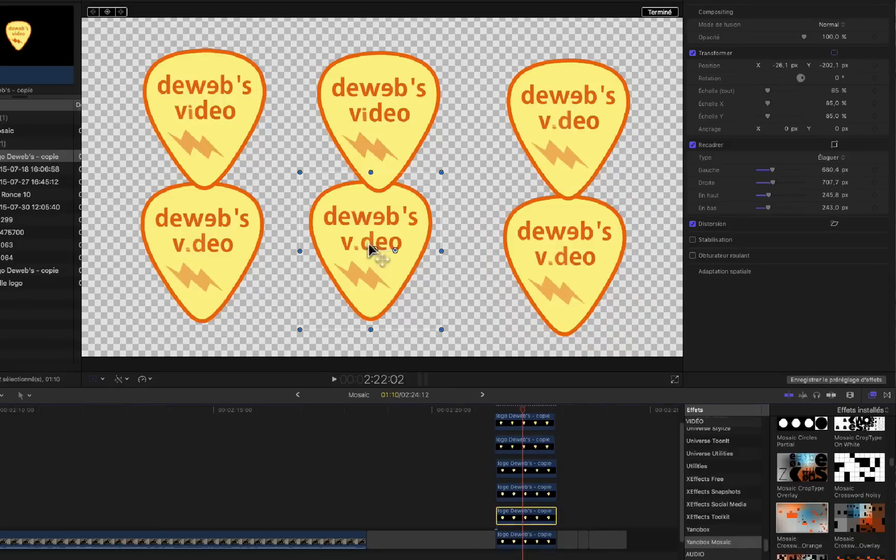
mouse_move(371, 249)
left_mouse_down()
mouse_move(370, 273)
mouse_move(370, 265)
left_mouse_up()
left_click(524, 491)
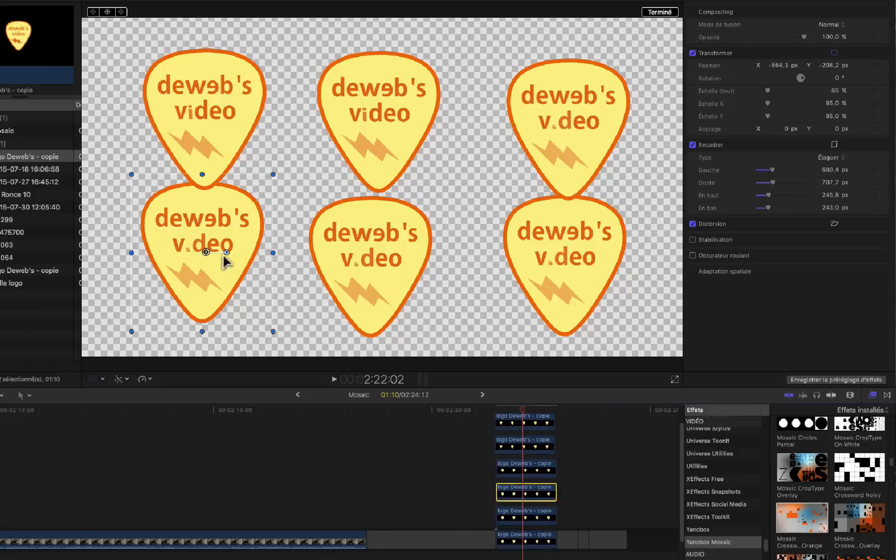
left_click_drag(199, 248, 201, 259)
- Raise the three upper-row logos to X/Y about 597/243 px for the right, 0/244 px for the middle and -553/257 px for the left
left_click(513, 469)
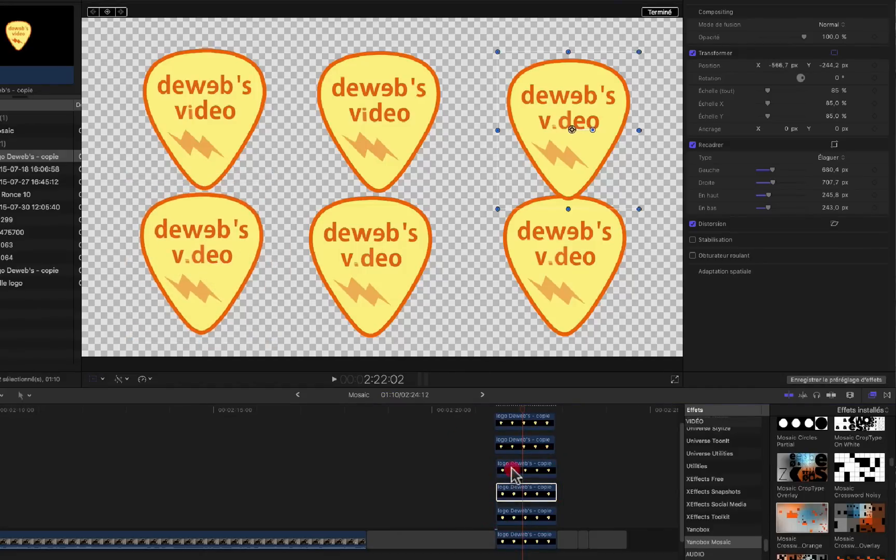
left_click_drag(569, 128, 568, 110)
left_click(523, 445)
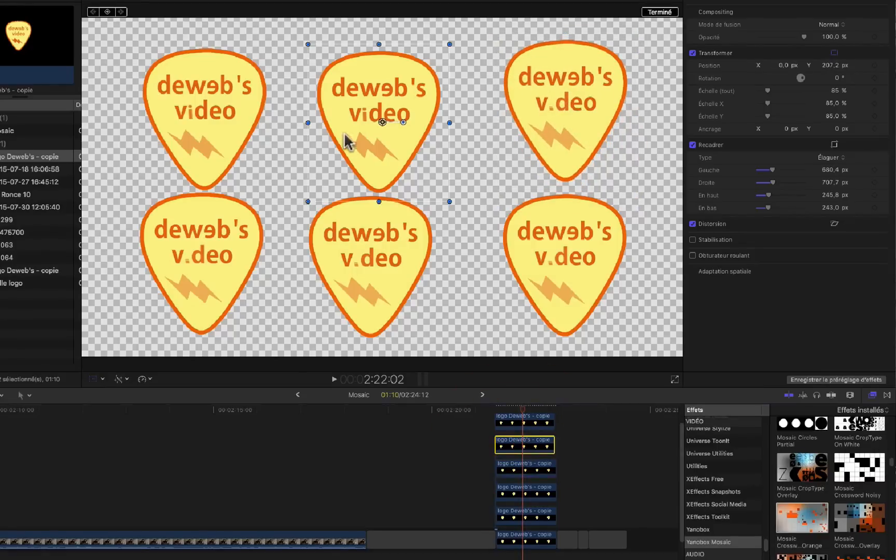
left_click_drag(371, 118, 376, 108)
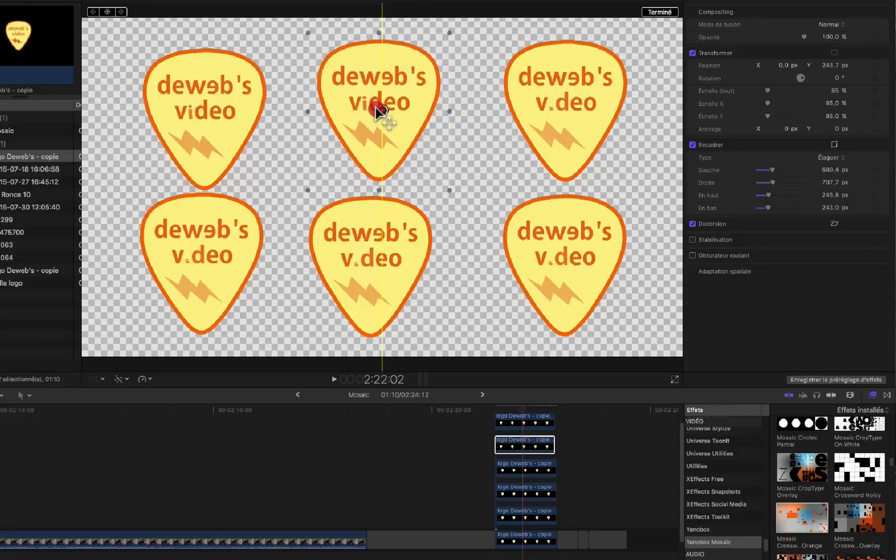
left_click(524, 423)
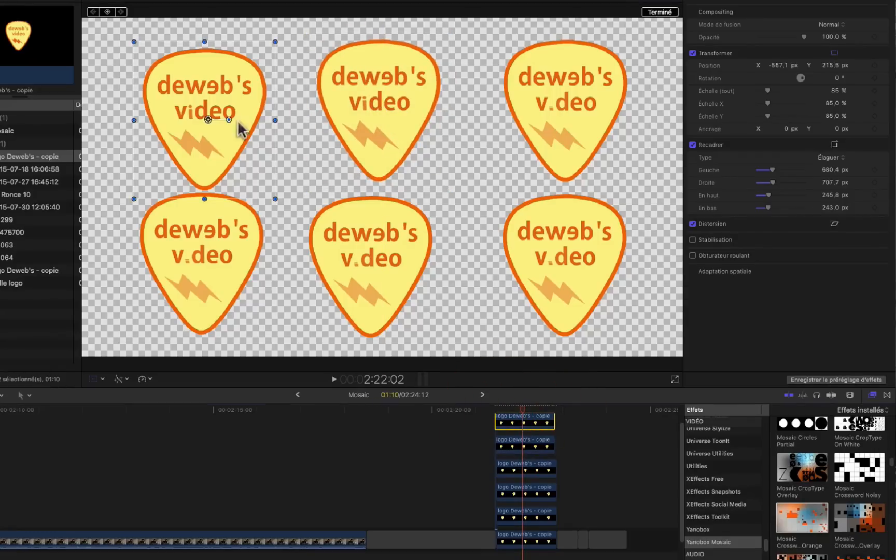
left_click_drag(211, 123, 214, 119)
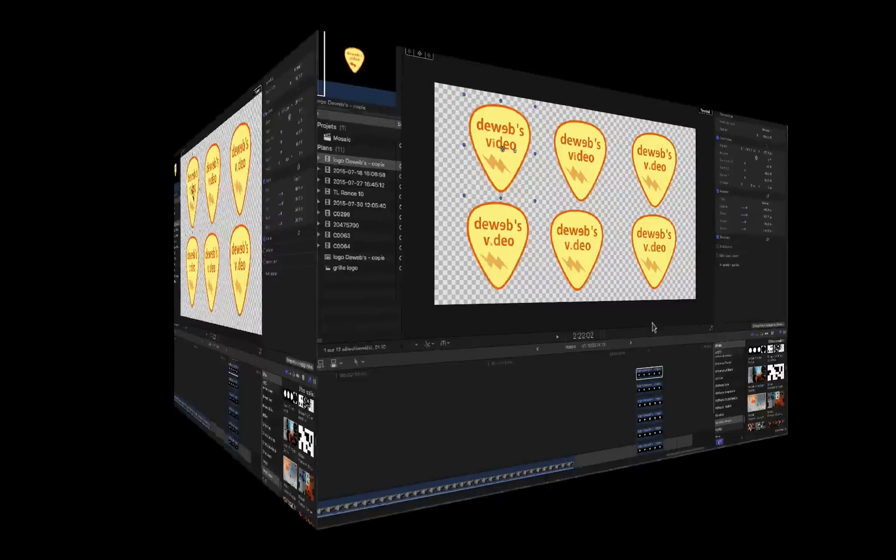
- Shift the two uppermost logo clips slightly later in the timeline so their starts align with the other four, and play the result
scroll(558, 471, "down", 3)
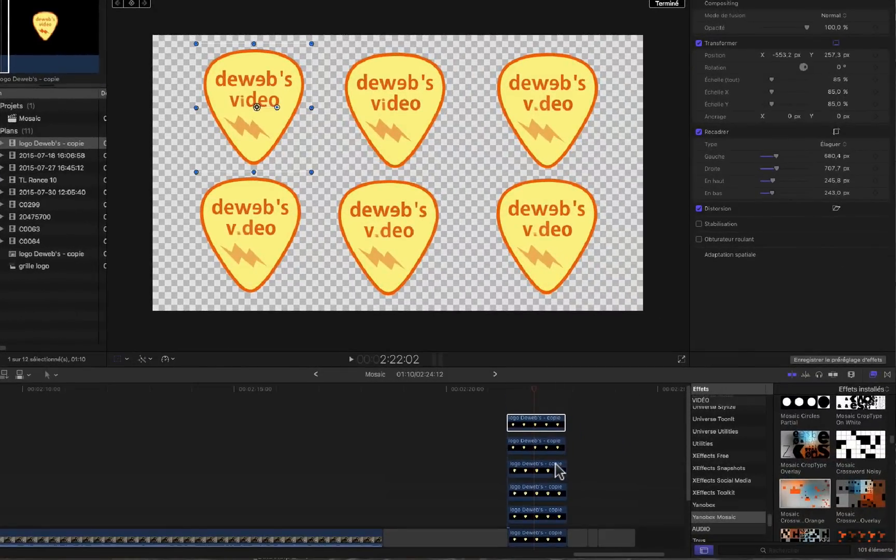
left_click(396, 494)
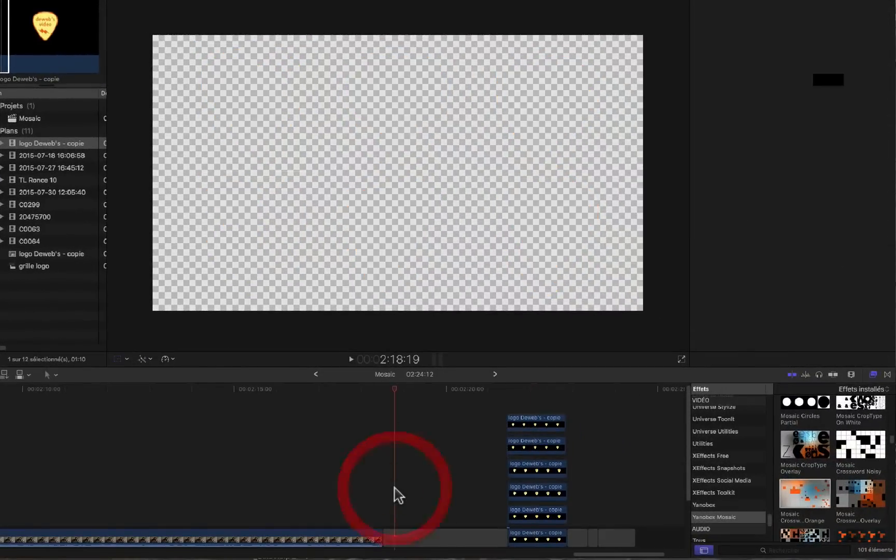
key("super+equal")
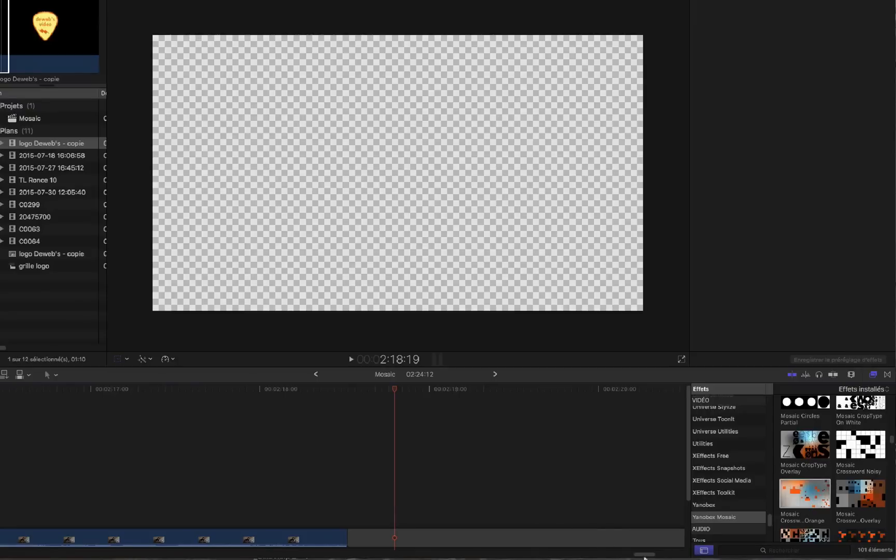
left_click_drag(647, 553, 660, 554)
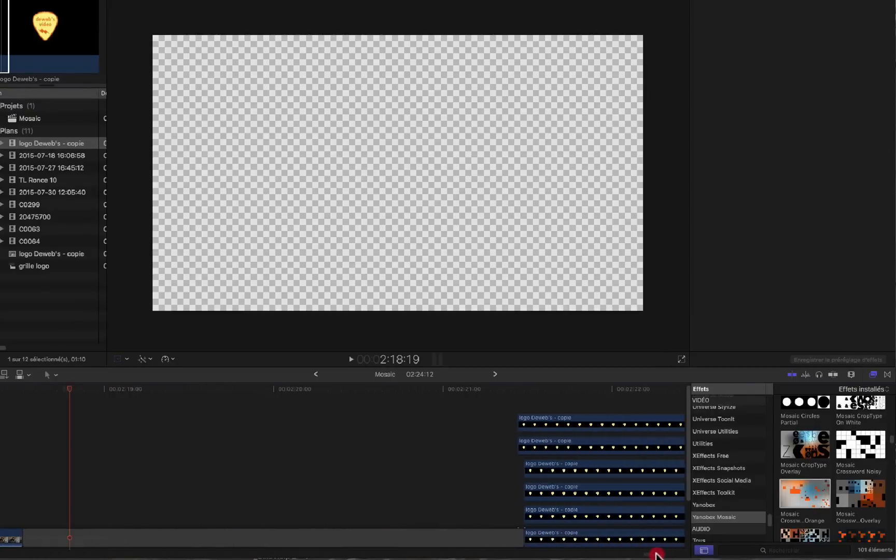
left_click_drag(530, 388, 522, 387)
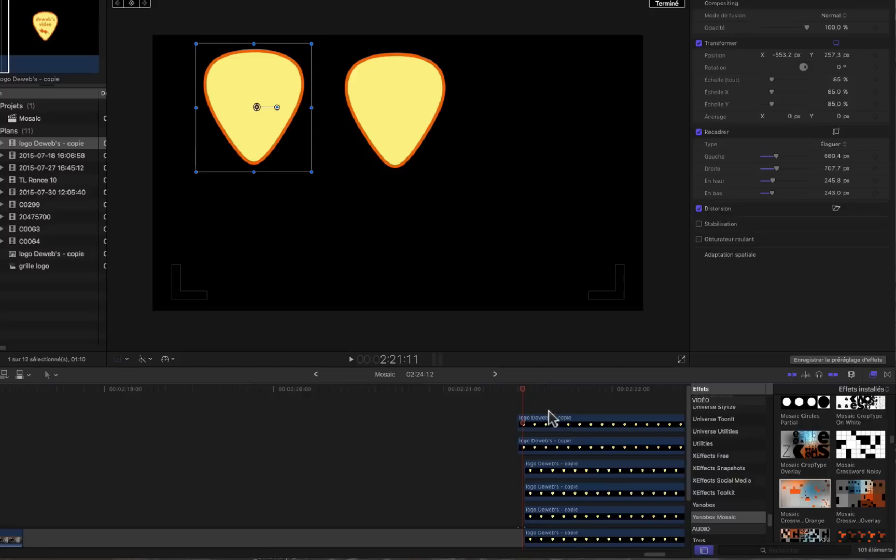
mouse_move(549, 420)
left_mouse_down()
mouse_move(570, 422)
mouse_move(555, 422)
left_mouse_up()
mouse_move(540, 444)
left_mouse_down()
mouse_move(554, 444)
mouse_move(550, 451)
left_mouse_up()
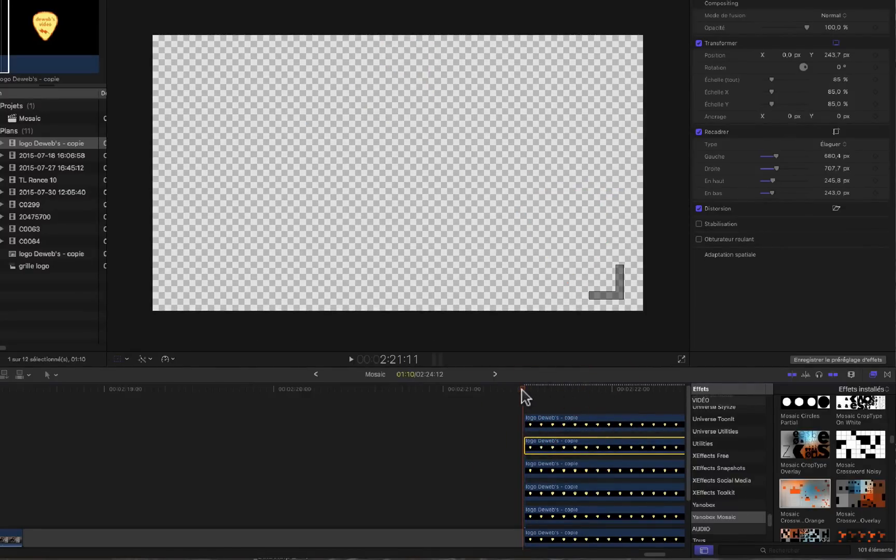
key("space")
left_click(568, 398)
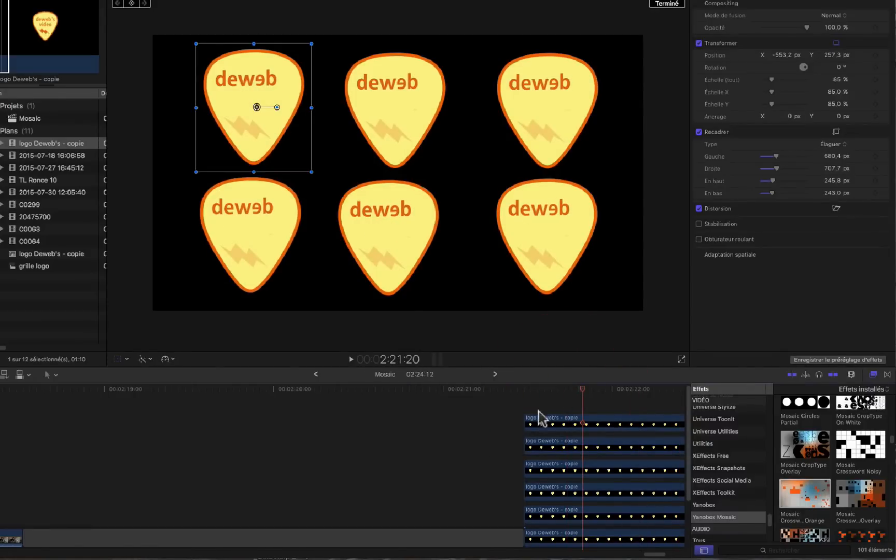
- Apply the Colorier effect from the Couleur category to the uppermost logo clip
left_click_drag(647, 558, 657, 558)
left_click(264, 418)
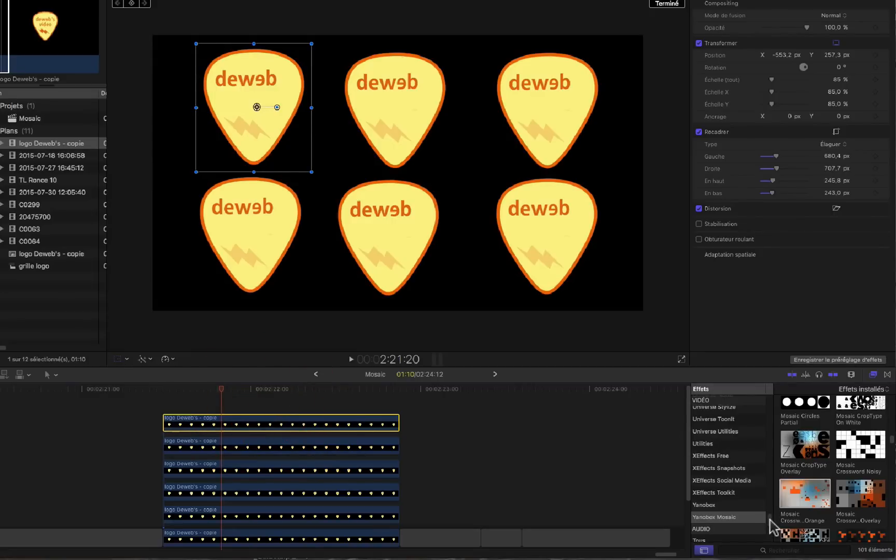
left_click_drag(770, 518, 802, 421)
left_click(703, 446)
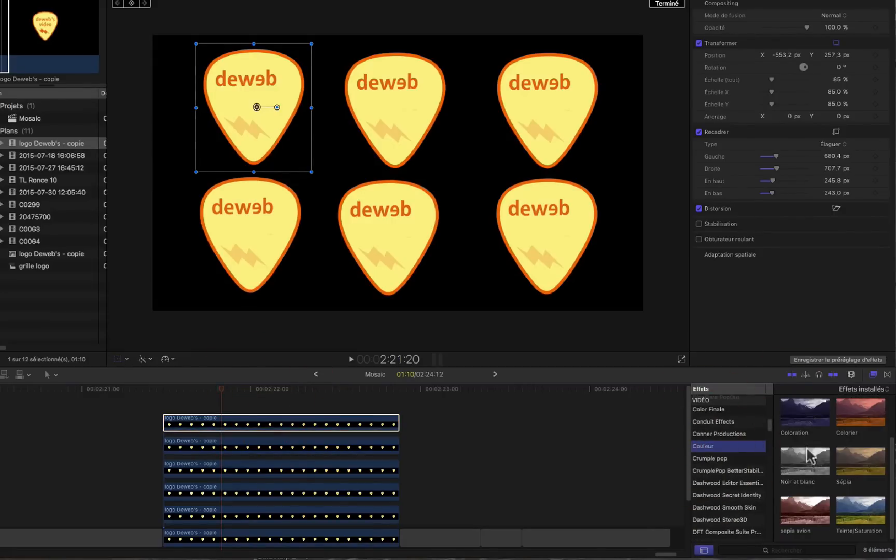
left_click_drag(867, 412, 300, 422)
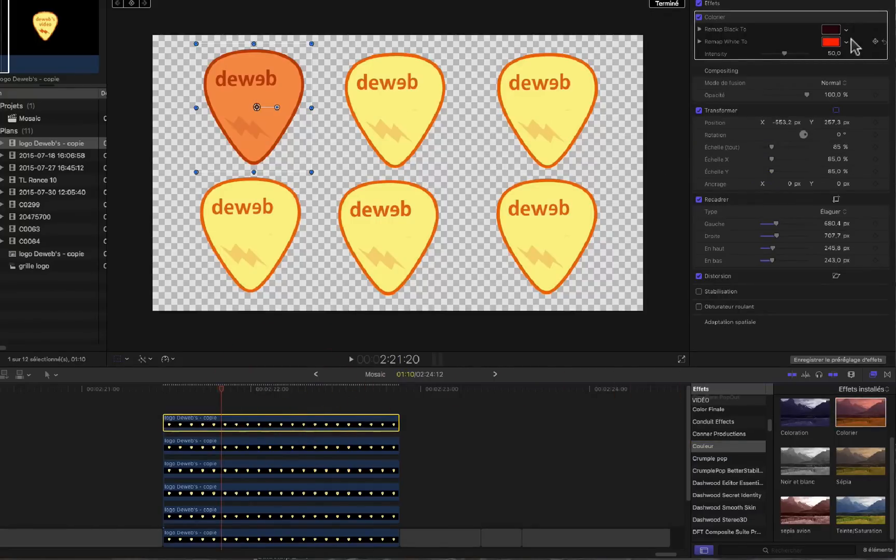
- Set the Remap White To colour of the uppermost logo clip's Colorier effect to blue
left_click(834, 42)
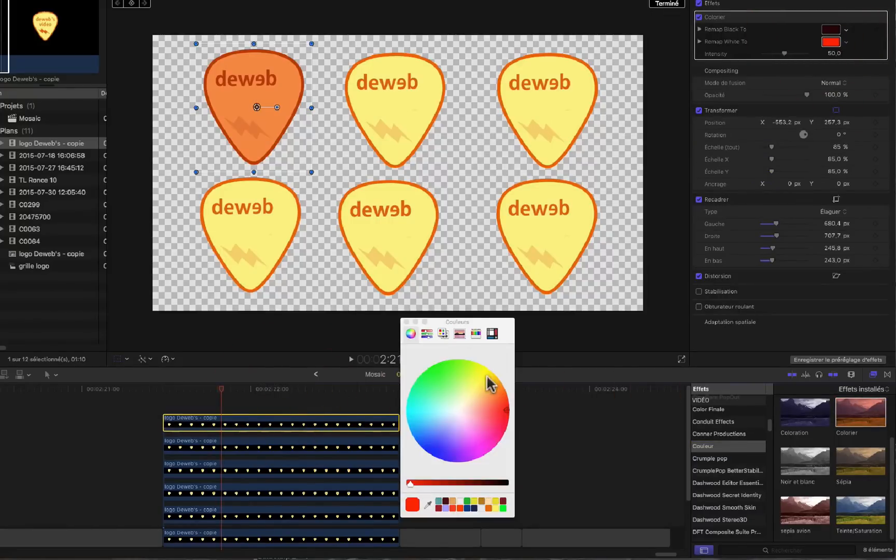
left_click(431, 450)
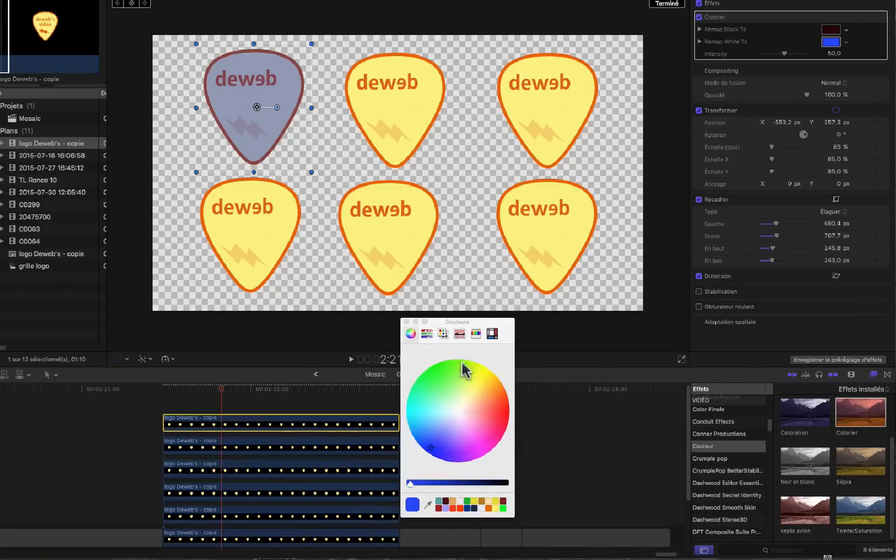
left_click_drag(488, 320, 527, 328)
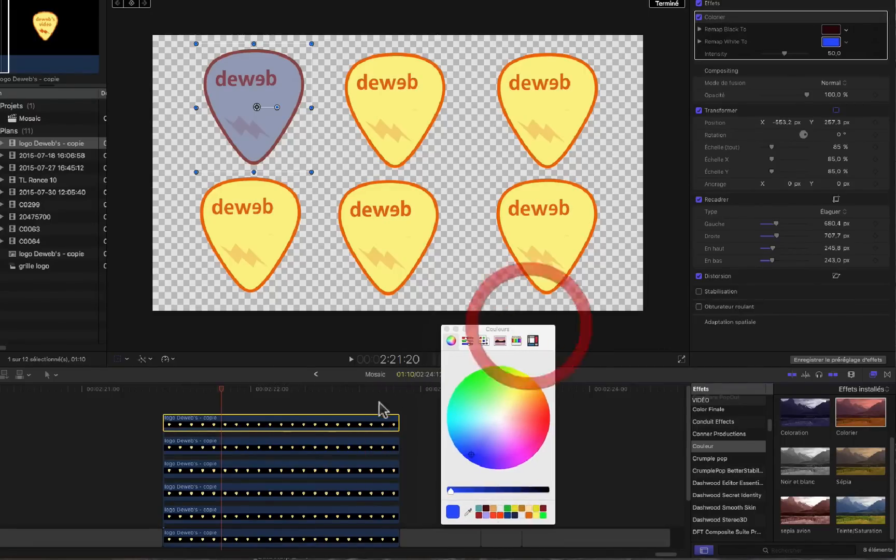
- Apply the Colorier effect to the second logo clip from the top of the stack
left_click(334, 445)
scroll(830, 423, "up", 2)
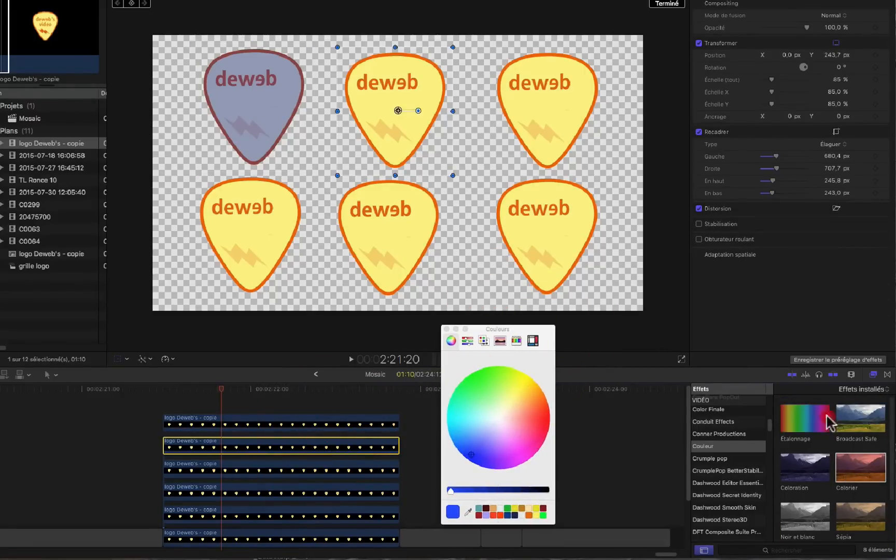
left_click_drag(839, 471, 368, 450)
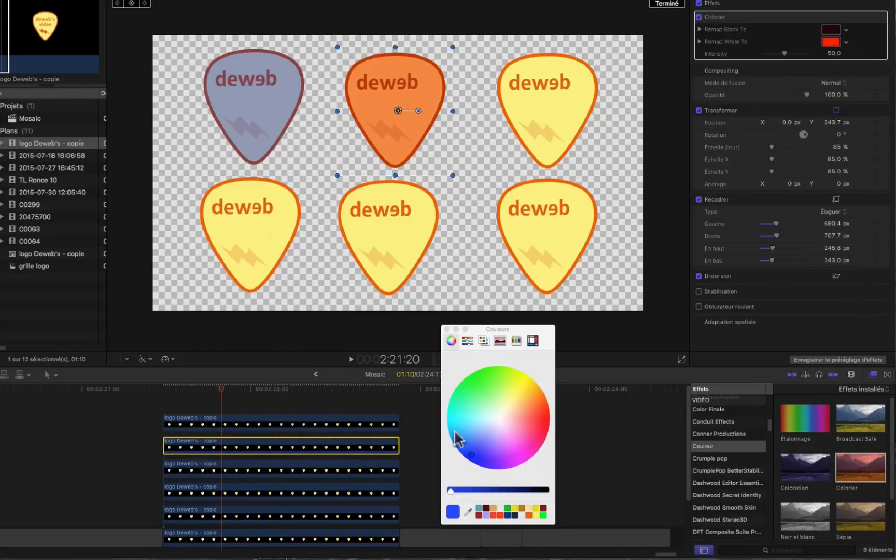
- Set the second logo clip's Colorier intensity to about 80 and its Remap White To colour to pinkish red
left_click(539, 426)
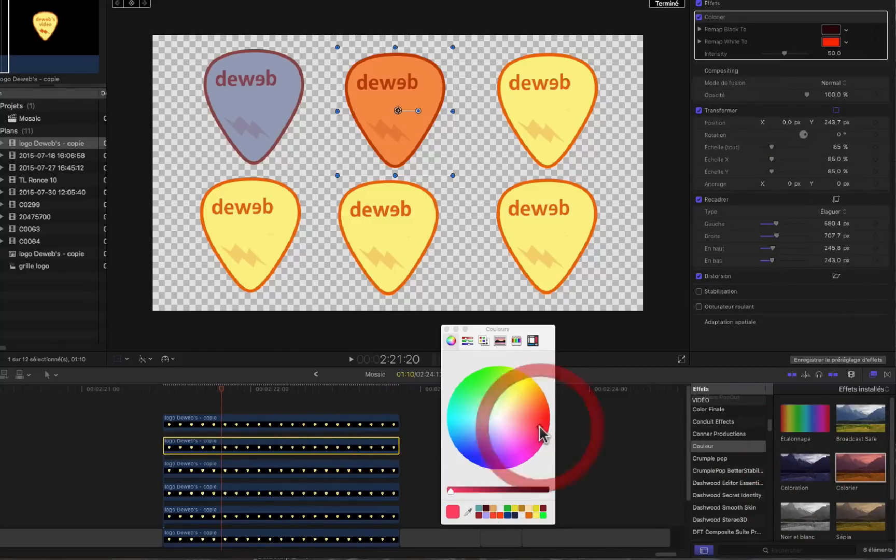
left_click(481, 490)
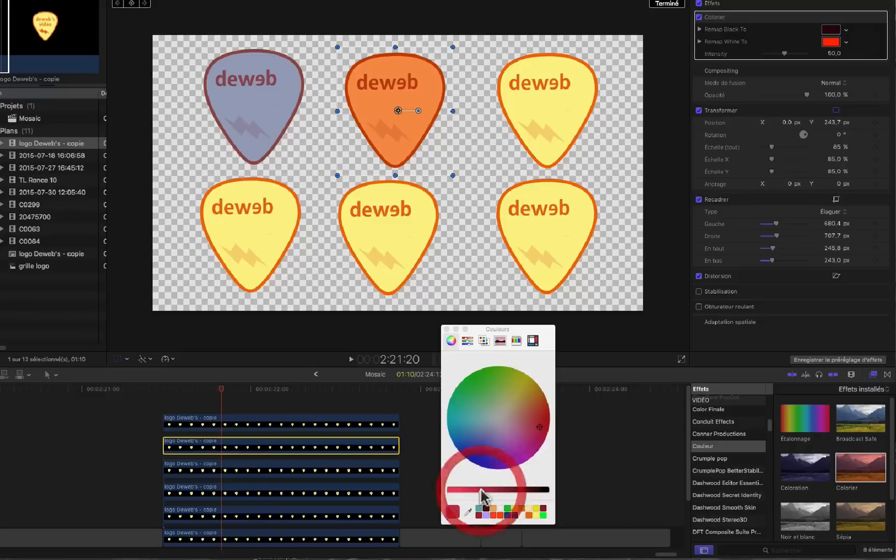
mouse_move(782, 52)
left_mouse_down()
mouse_move(762, 53)
mouse_move(797, 53)
left_mouse_up()
left_click(829, 42)
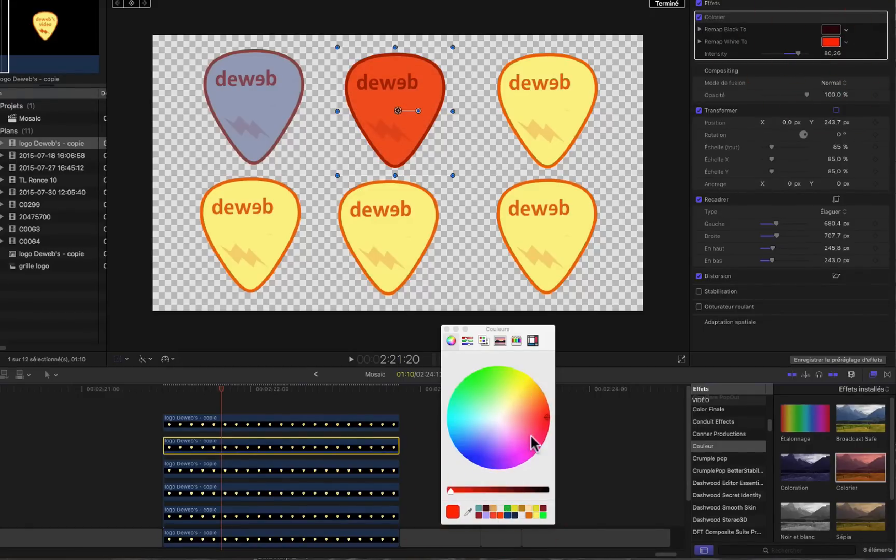
left_click_drag(534, 424, 530, 423)
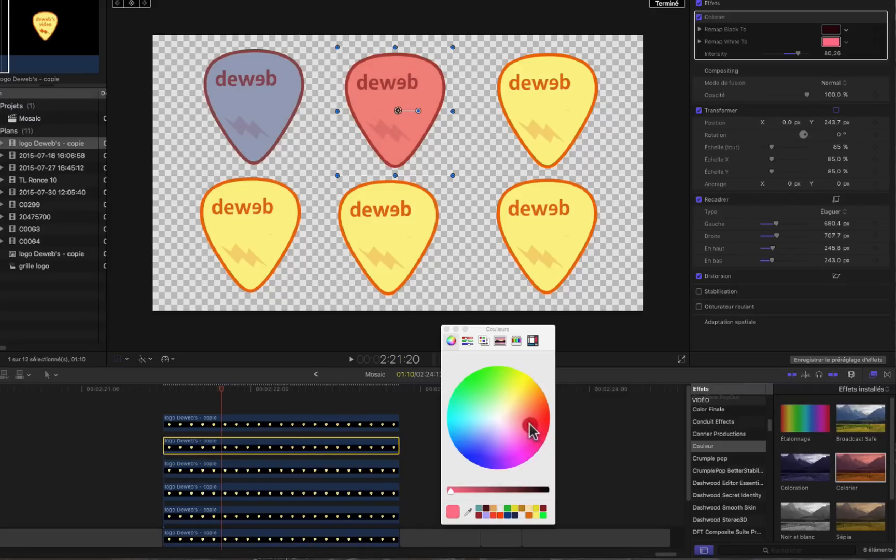
- Apply the Coloration effect to the third logo clip from the top of the stack
left_click(296, 464)
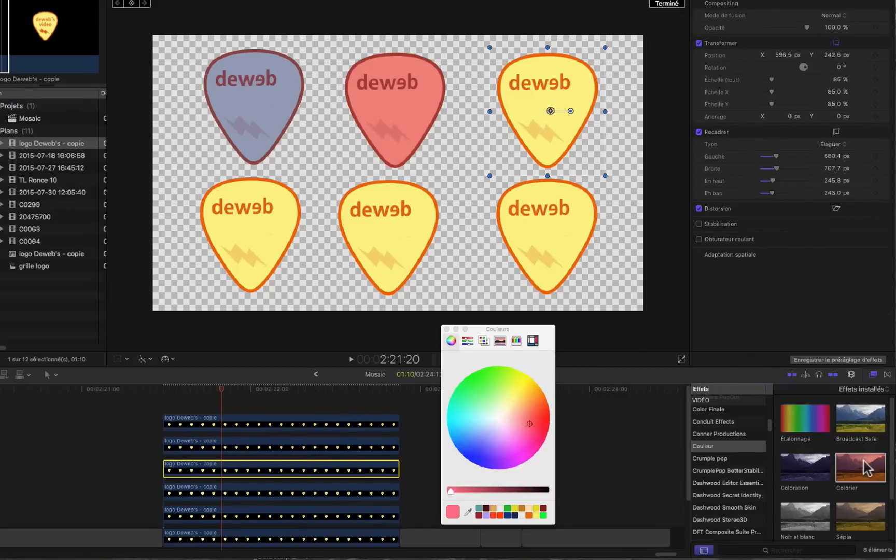
left_click_drag(809, 473, 365, 473)
- Apply the Colorier effect to the fourth logo clip and set its Remap Black To colour to a brighter crimson red
left_click(343, 494)
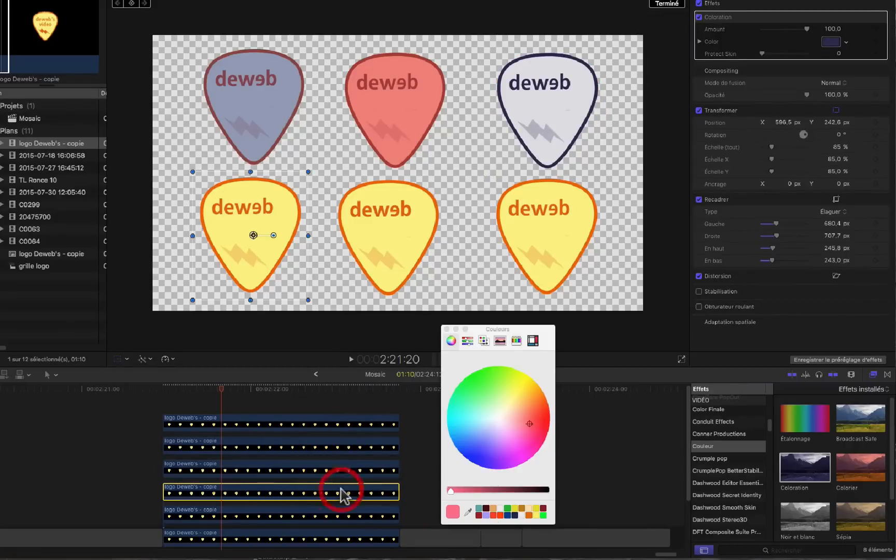
left_click_drag(864, 479, 332, 495)
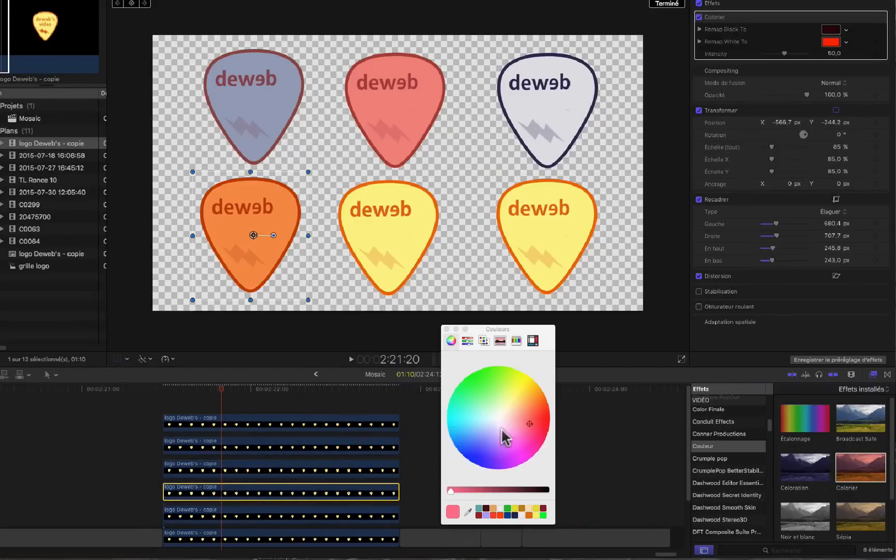
left_click(832, 30)
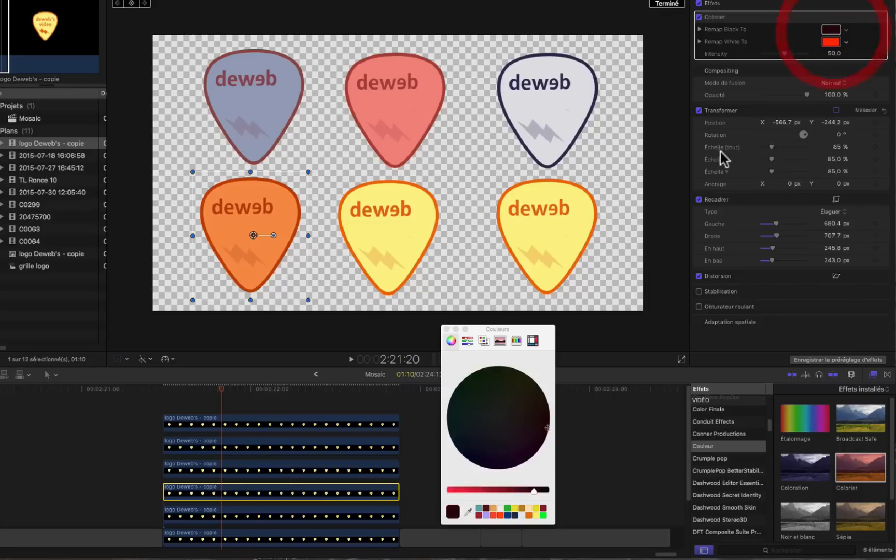
left_click(474, 489)
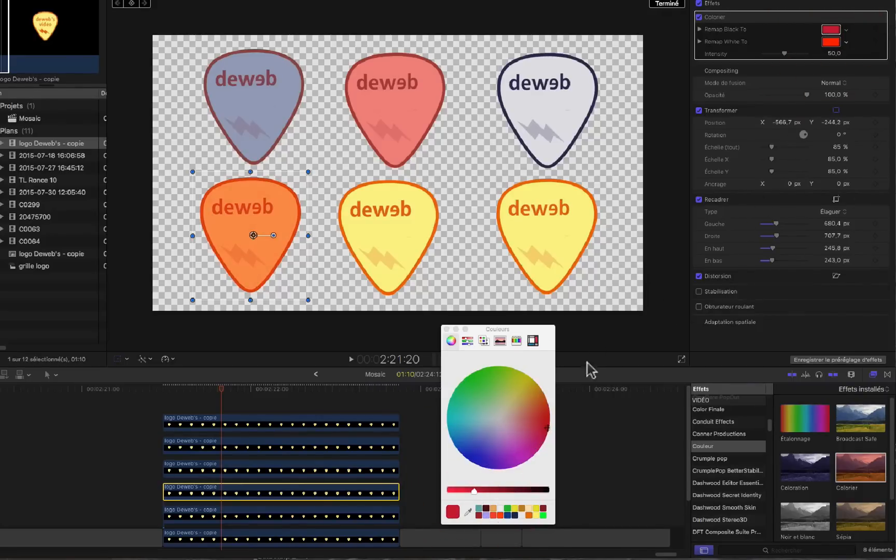
- Apply the Coloration effect to the fifth logo clip, with Protect Skin at about 62 and a brown colour
left_click(287, 519)
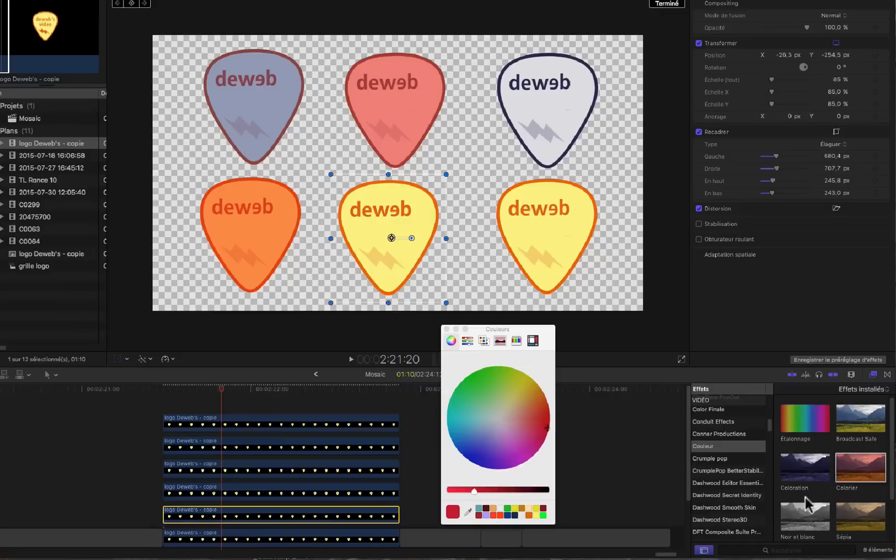
left_click_drag(828, 467, 350, 518)
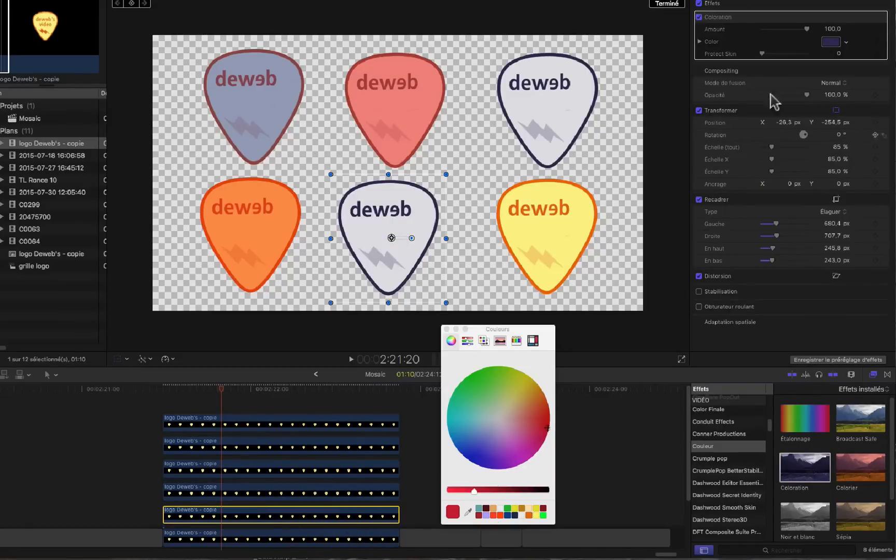
left_click(831, 42)
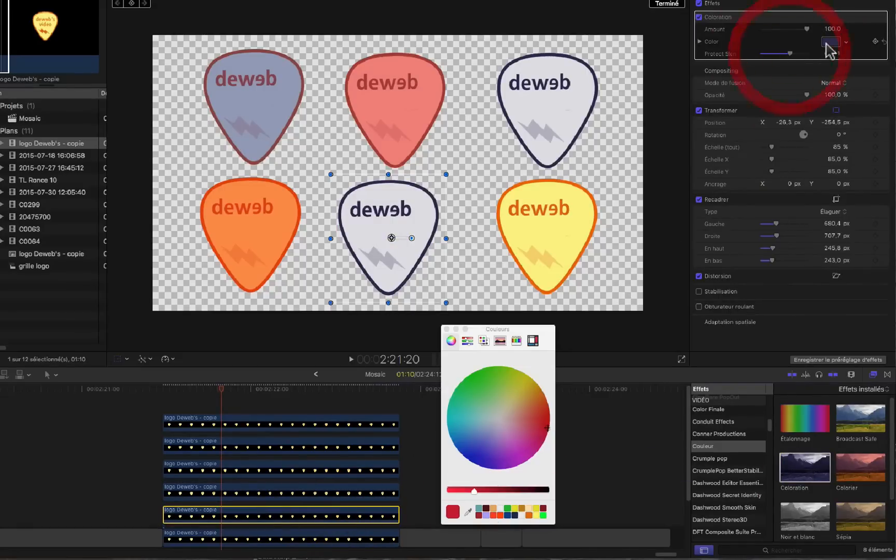
left_click(524, 394)
left_click_drag(524, 394, 527, 405)
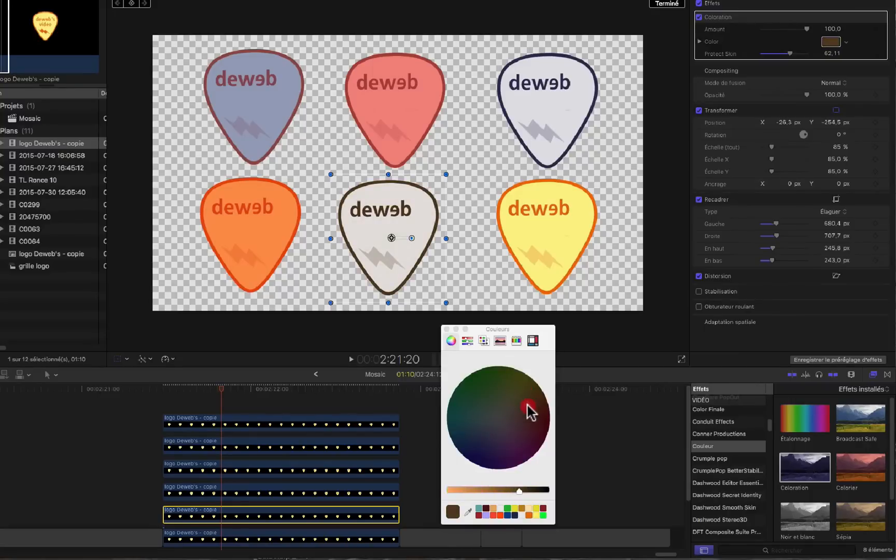
left_click(263, 534)
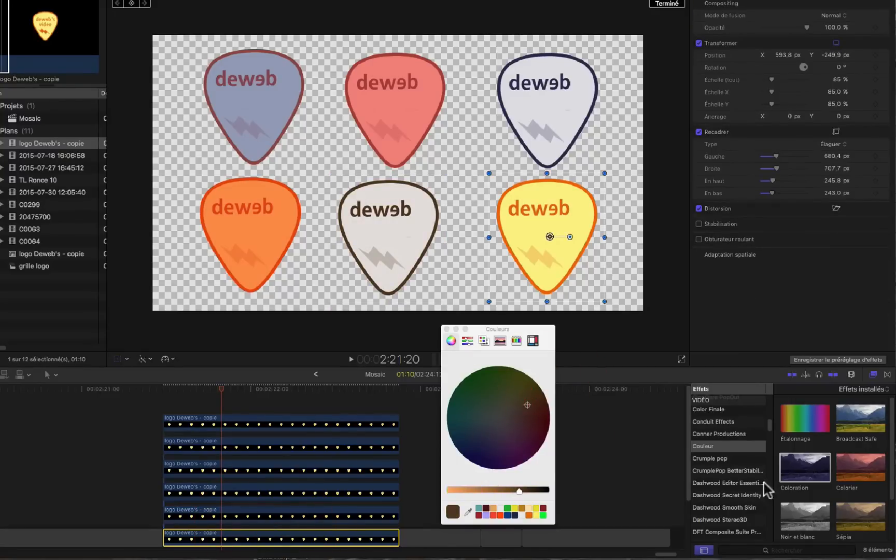
left_click_drag(884, 485, 302, 543)
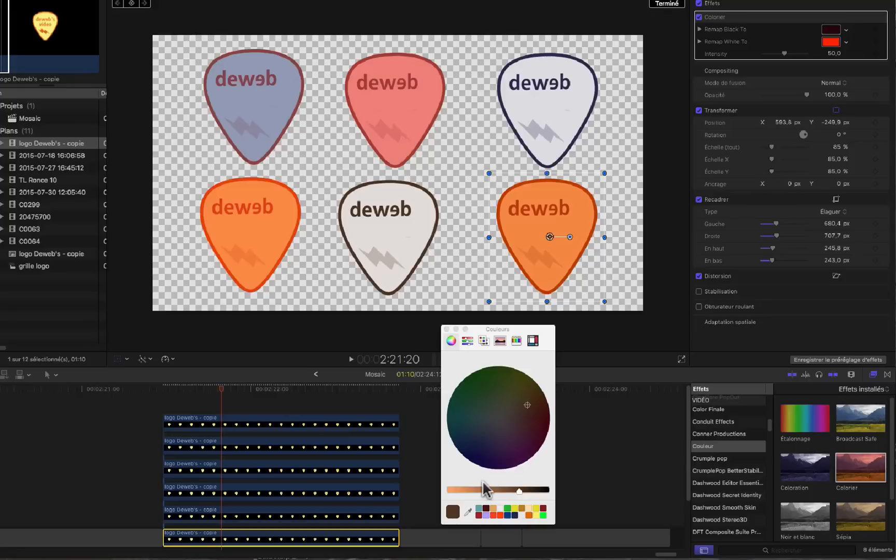
key("Delete")
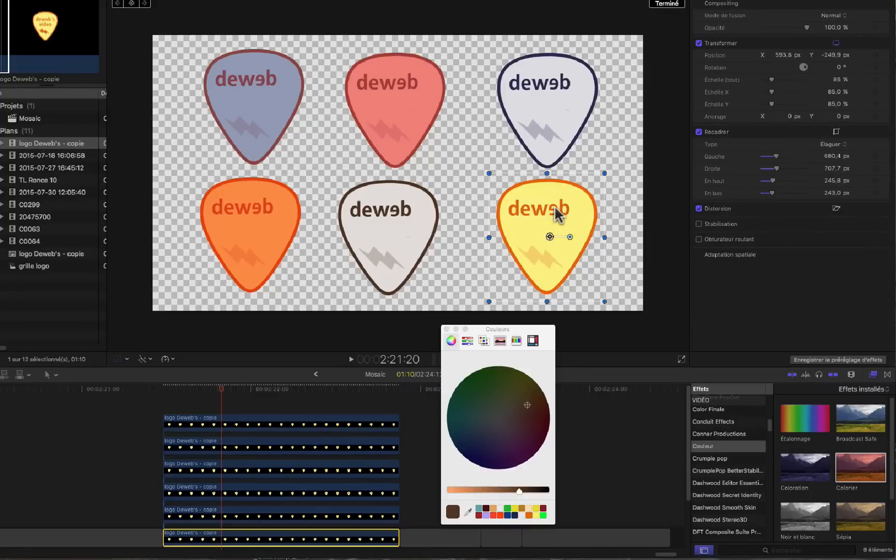
- Close the colour picker and move the fifth logo clip horizontally to an X position of about -0.3 px
left_click(446, 330)
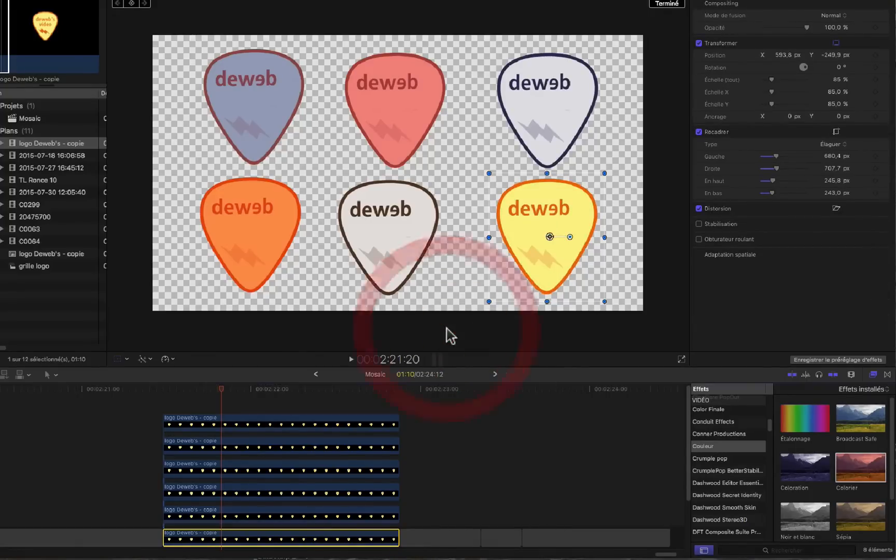
left_click(268, 518)
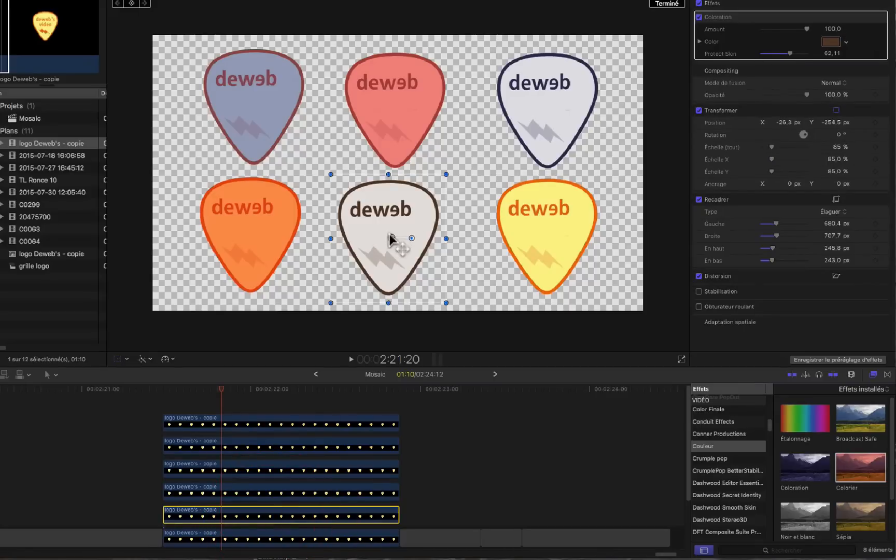
left_click_drag(393, 237, 398, 236)
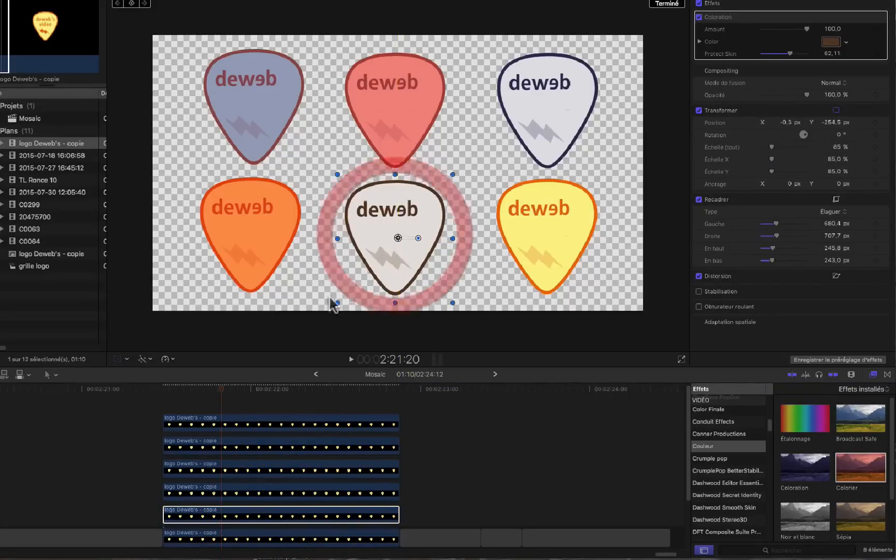
- Nudge the second logo clip vertically to a Y position of about 241.6 px
left_click(228, 491)
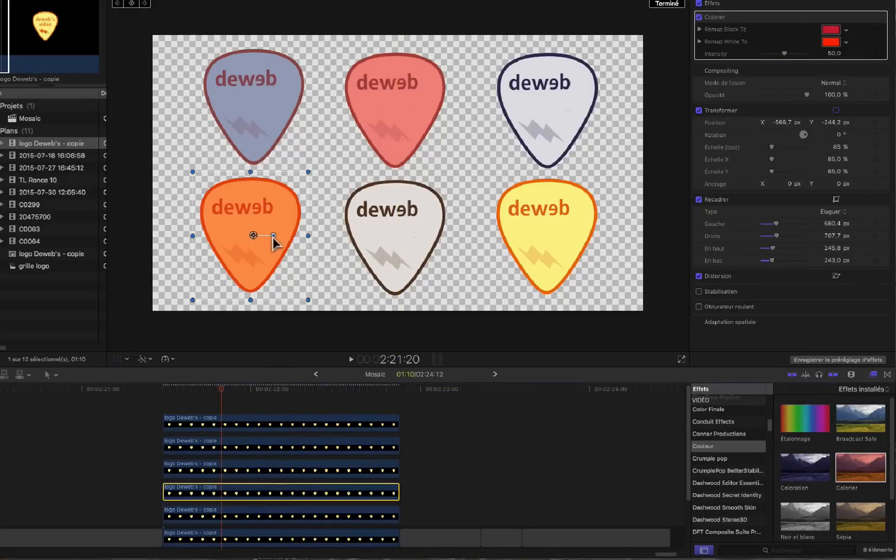
left_click(316, 464)
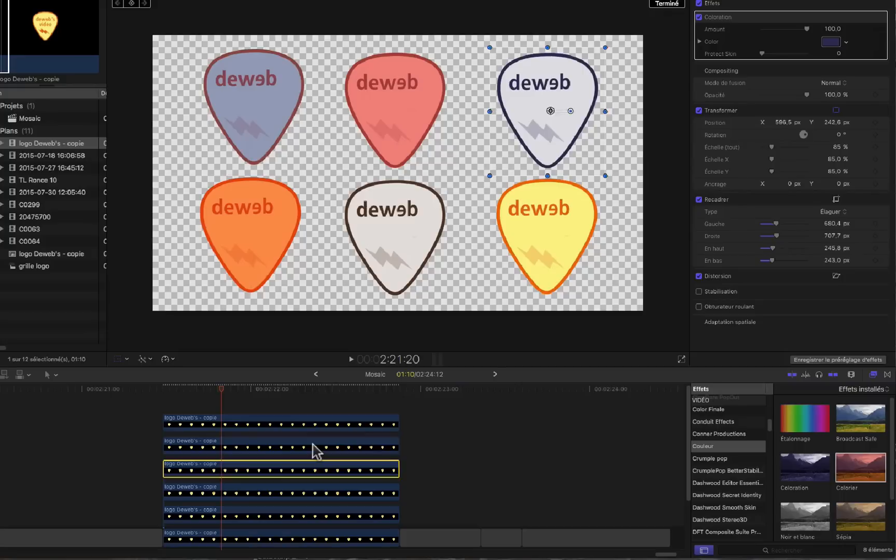
left_click(317, 450)
left_click_drag(395, 110, 396, 110)
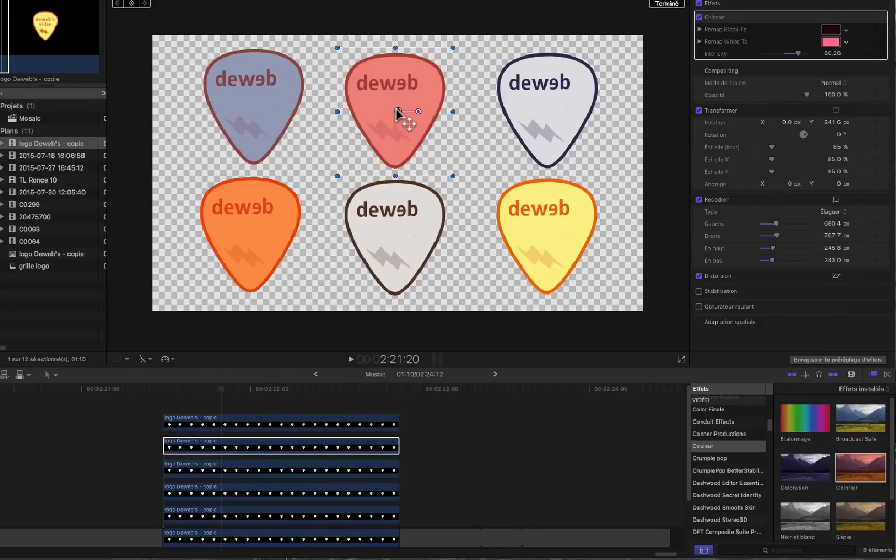
- Combine all six logo clips into a new compound clip named "mosaic texture logo" in the Mosaic event
left_click(284, 390)
scroll(288, 409, "down", 3)
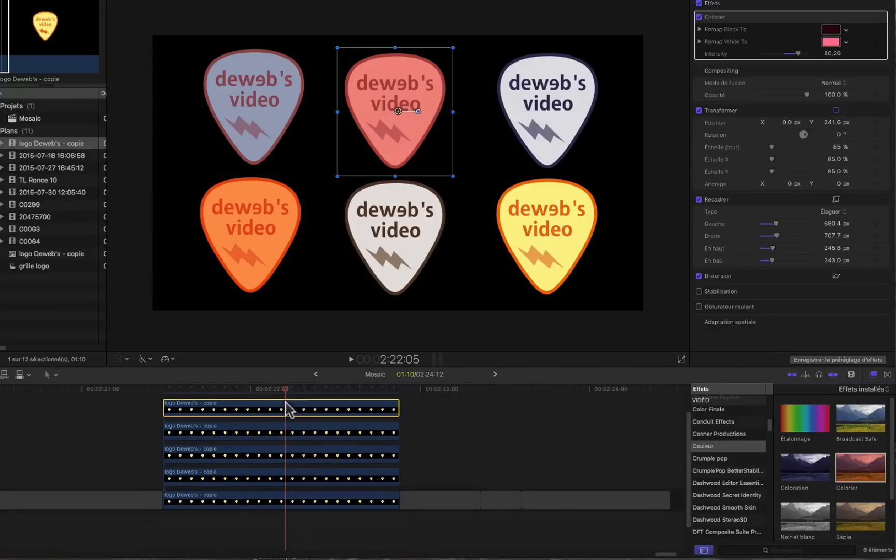
scroll(275, 511, "up", 3)
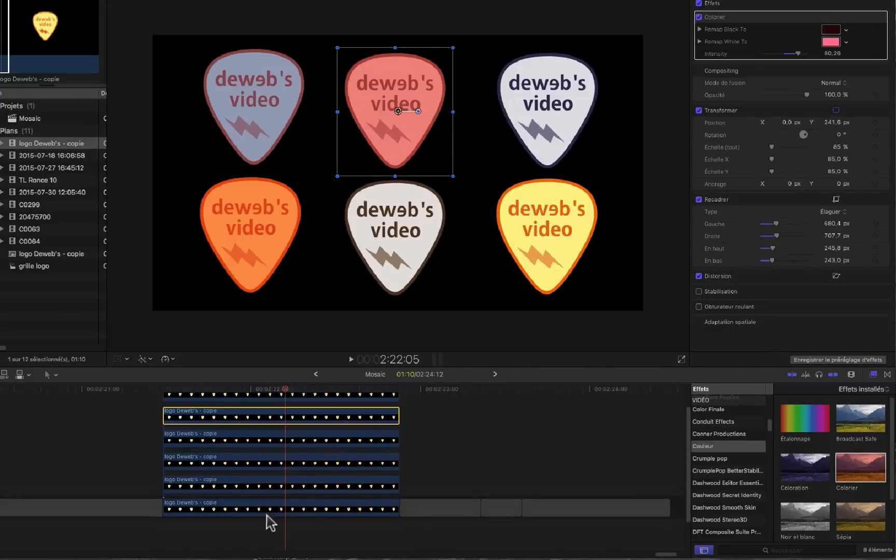
left_click(260, 424)
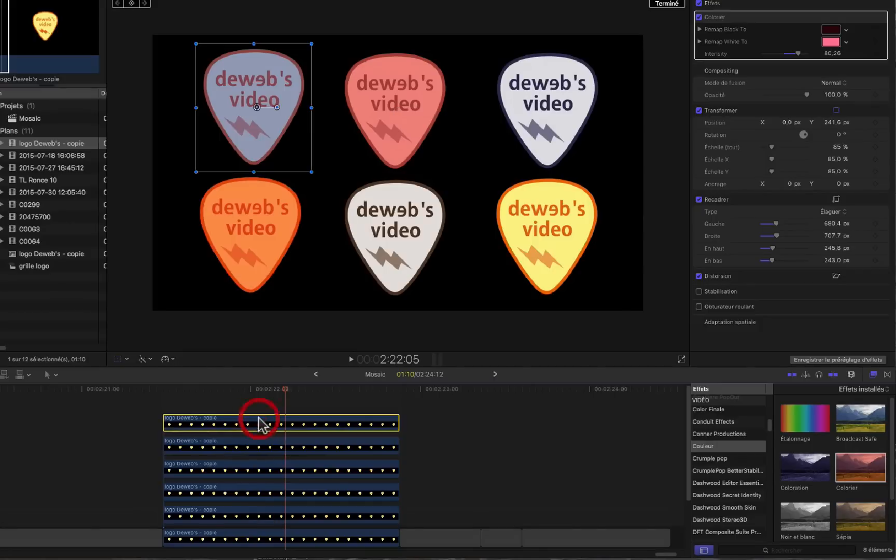
left_click(231, 537, "shift")
right_click(230, 537)
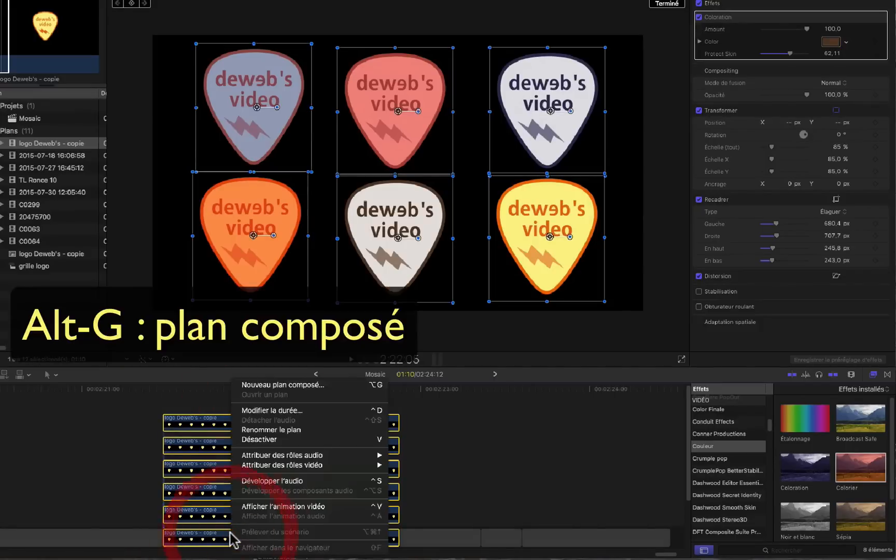
left_click(302, 385)
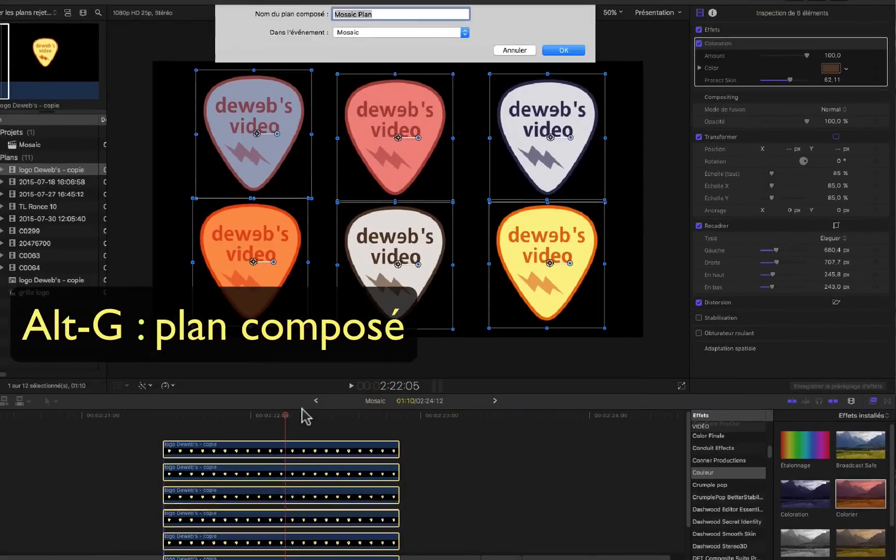
type("mo")
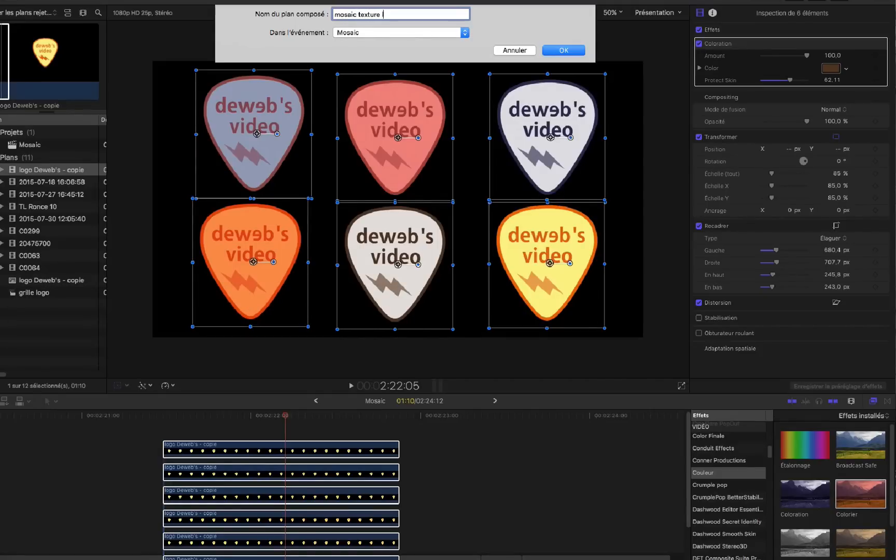
key("Return")
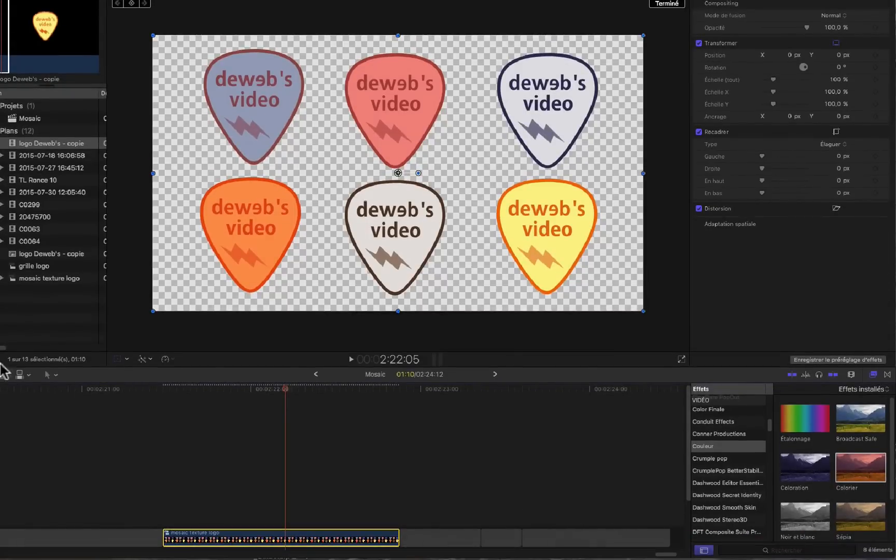
- Play the mosaic texture logo compound clip from its start and skim through its animation
left_click(165, 390)
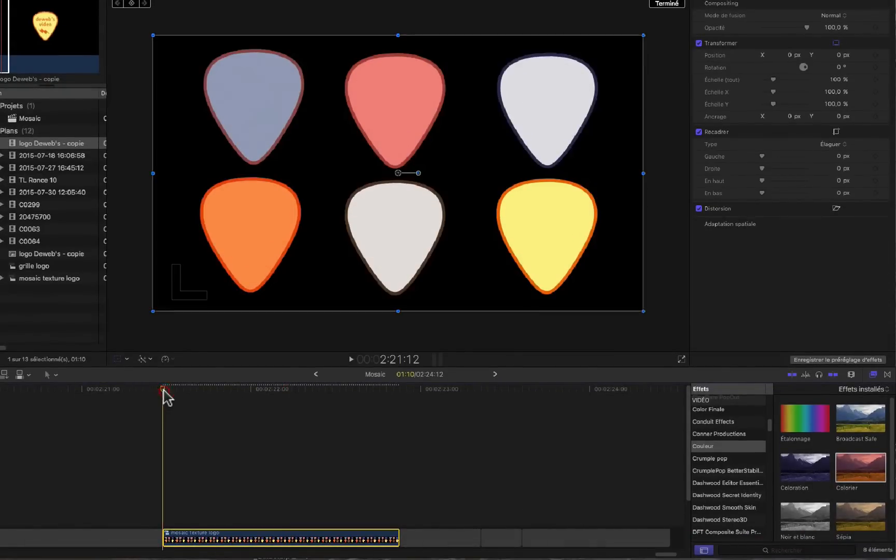
key("space")
left_click(836, 43)
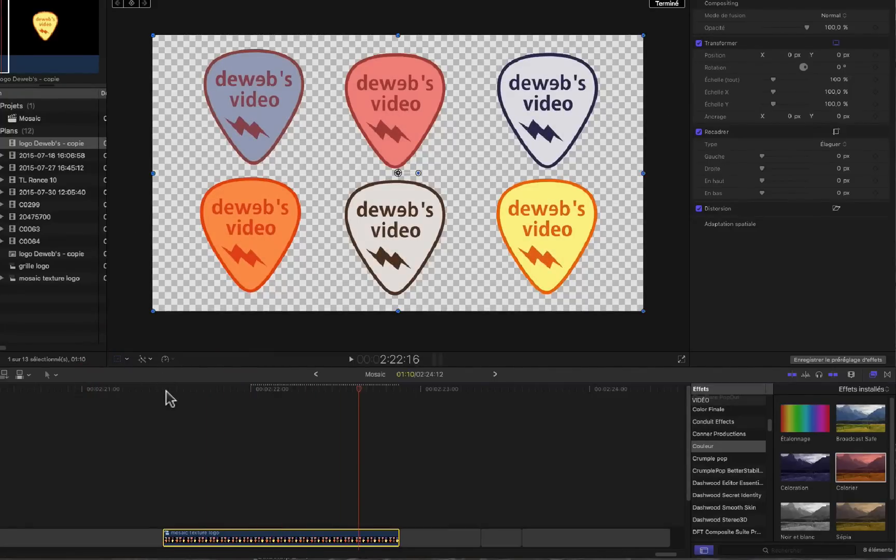
left_click_drag(165, 391, 261, 401)
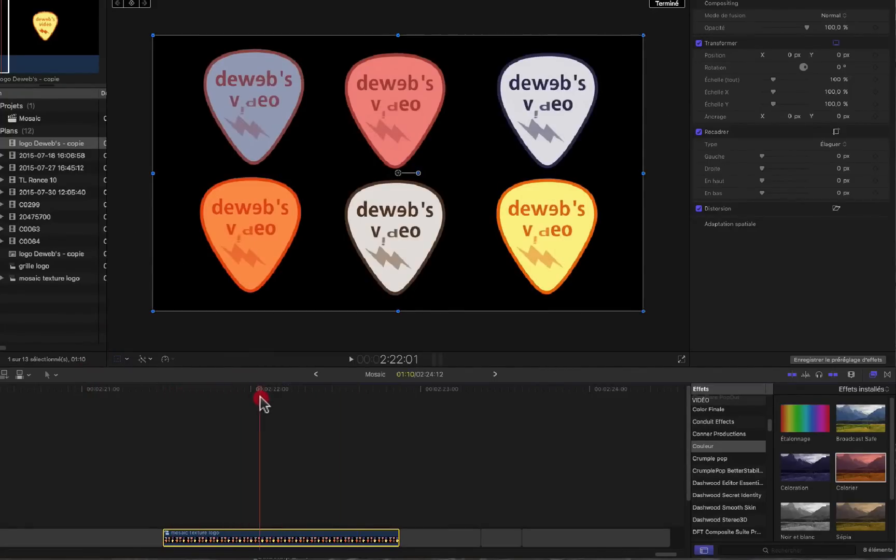
- Change the player background to black in the playback preferences and close the preferences
key("super+comma")
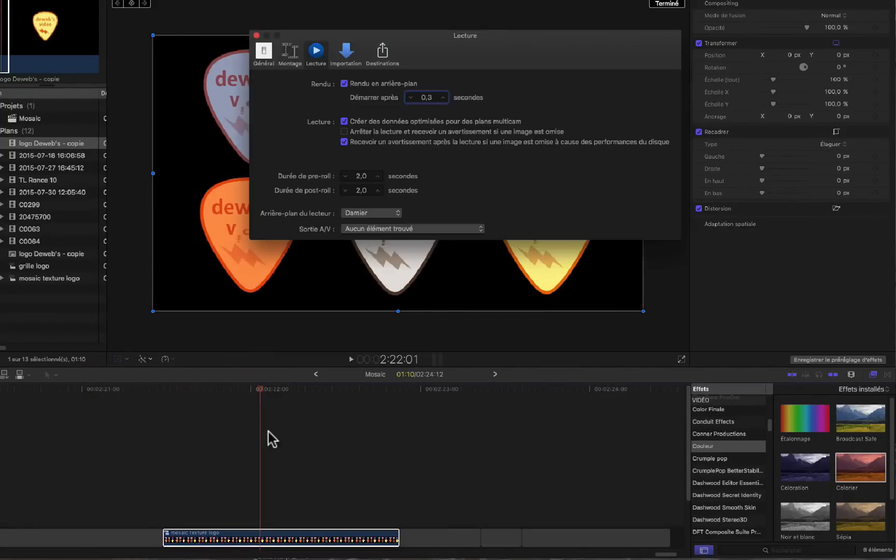
left_click(368, 214)
left_click(371, 194)
left_click(257, 36)
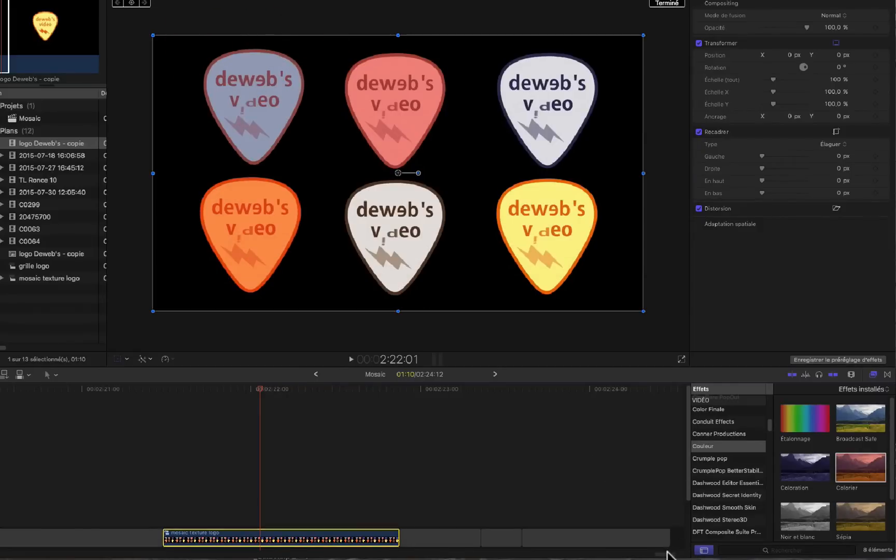
- Move the playhead to about 02:16:15, select the guitarist clip there and display the Yanobox Mosaic effects category
left_click_drag(669, 554, 635, 552)
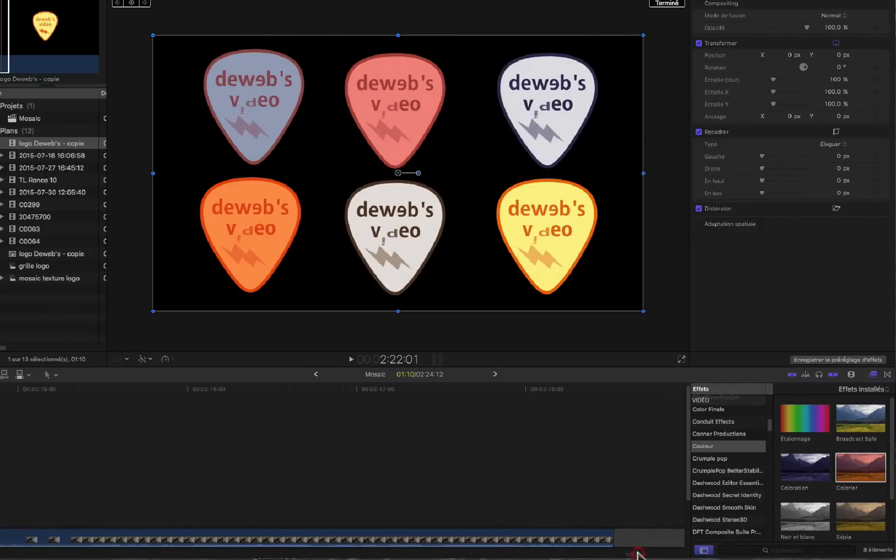
left_click_drag(689, 458, 690, 499)
left_click(294, 390)
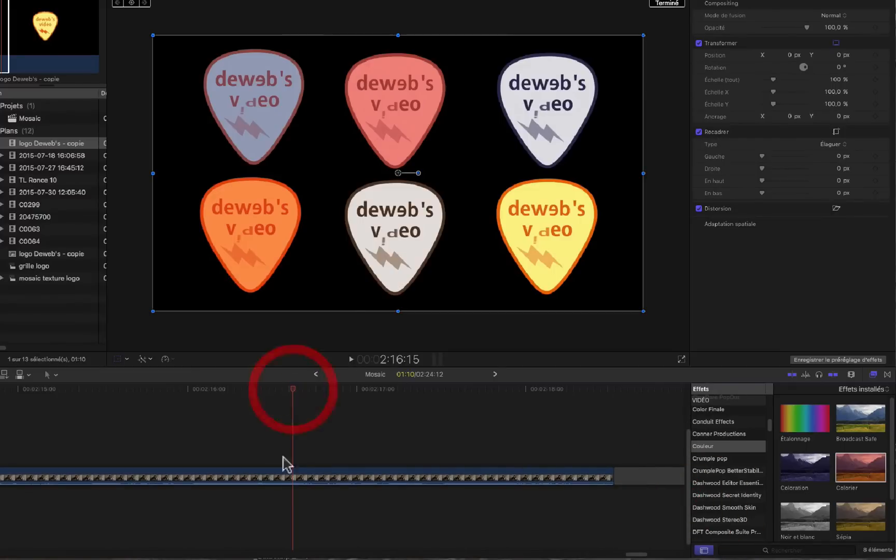
left_click(284, 477)
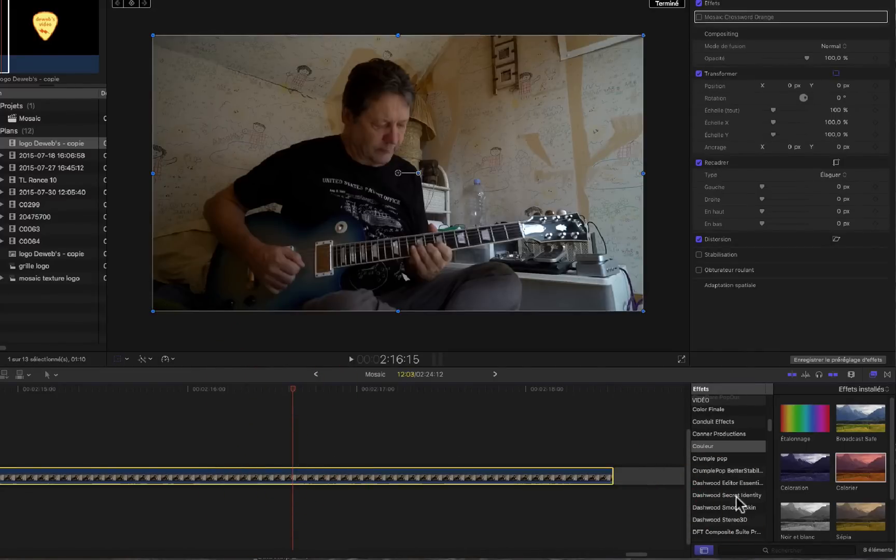
scroll(734, 497, "down", 15)
scroll(732, 499, "down", 10)
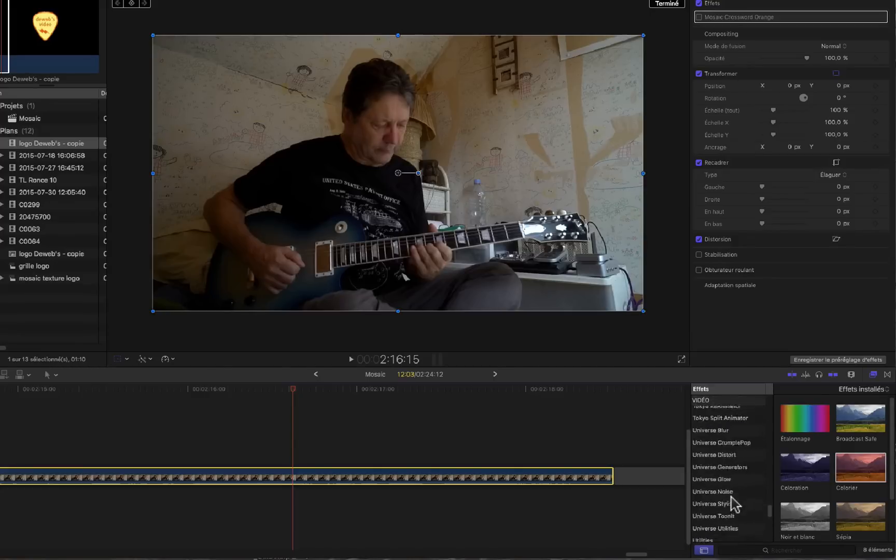
left_click(710, 520)
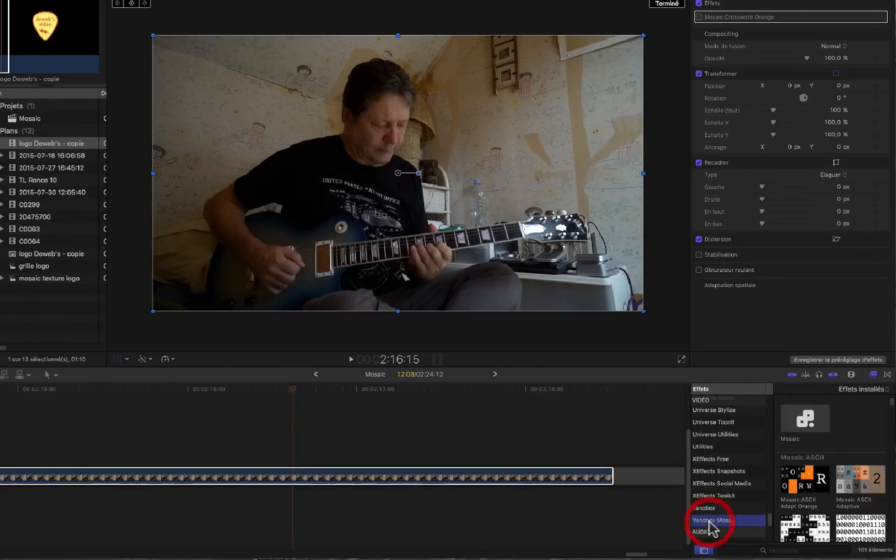
- Apply the Mosaic Crossword Orange effect to the guitarist clip in the timeline
scroll(805, 495, "down", 5)
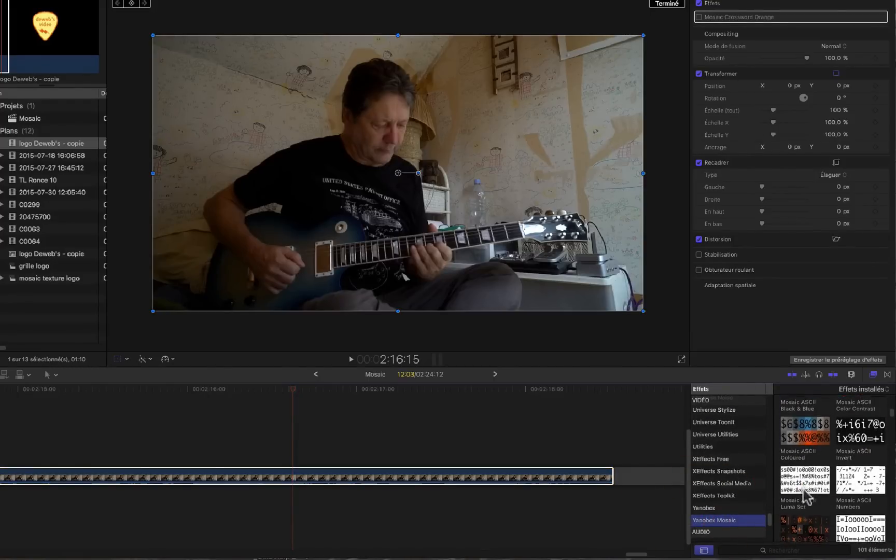
scroll(806, 496, "down", 5)
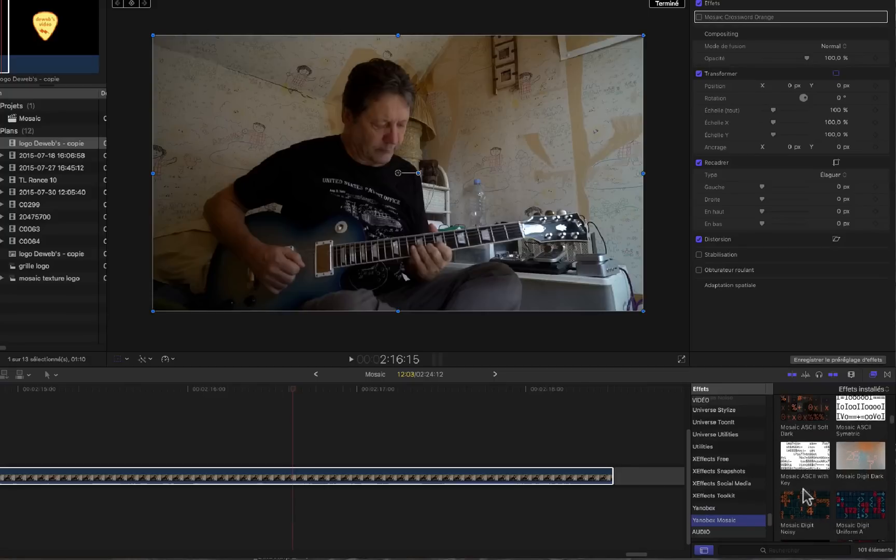
scroll(806, 497, "down", 8)
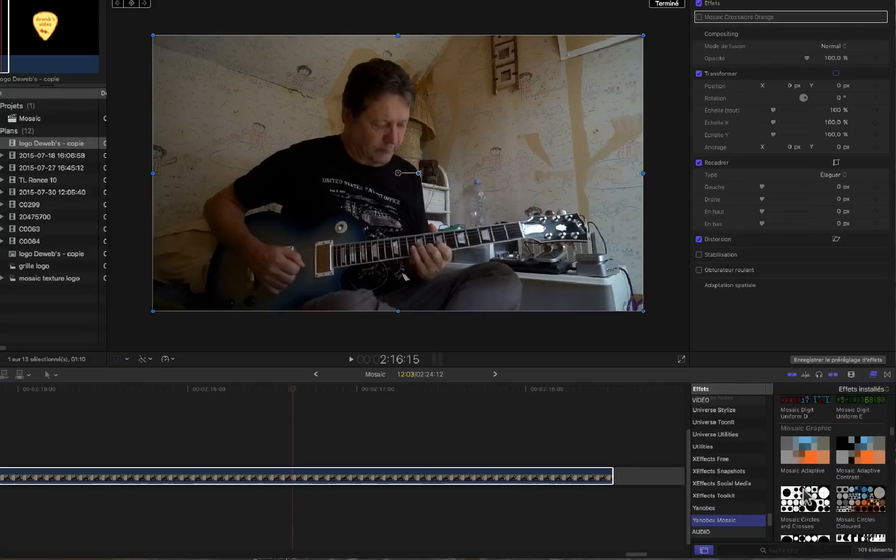
scroll(807, 497, "down", 2)
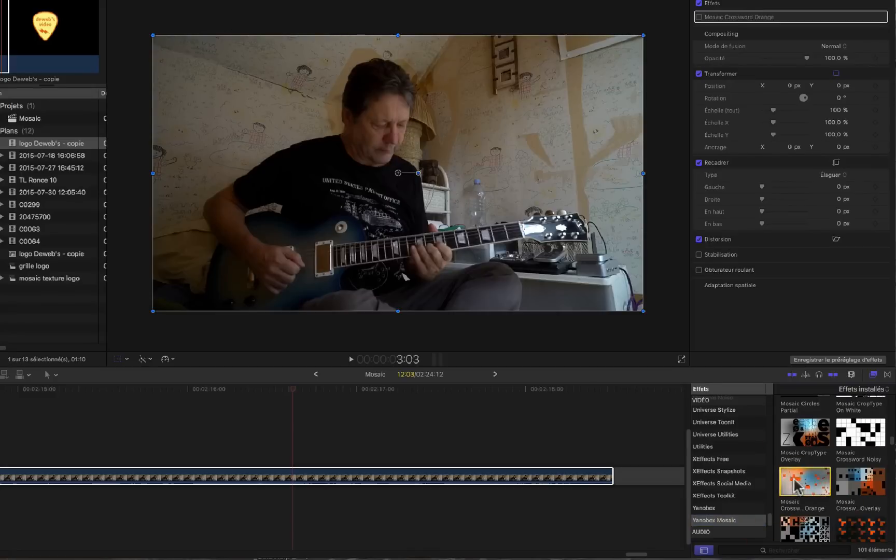
left_click(789, 488)
left_click_drag(789, 487, 336, 476)
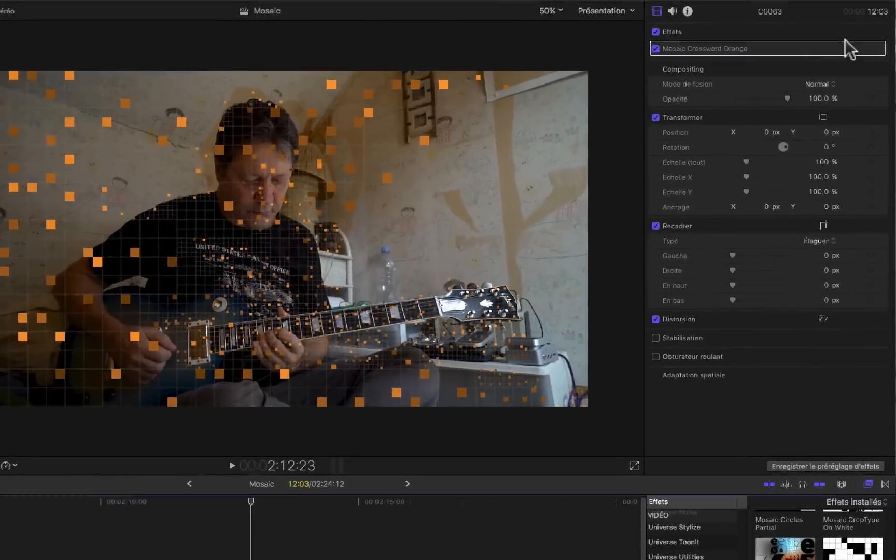
- Reveal the Mosaic Crossword Orange parameters and assign the mosaic texture logo compound clip from the timeline as the Custom Texture
left_click(863, 17)
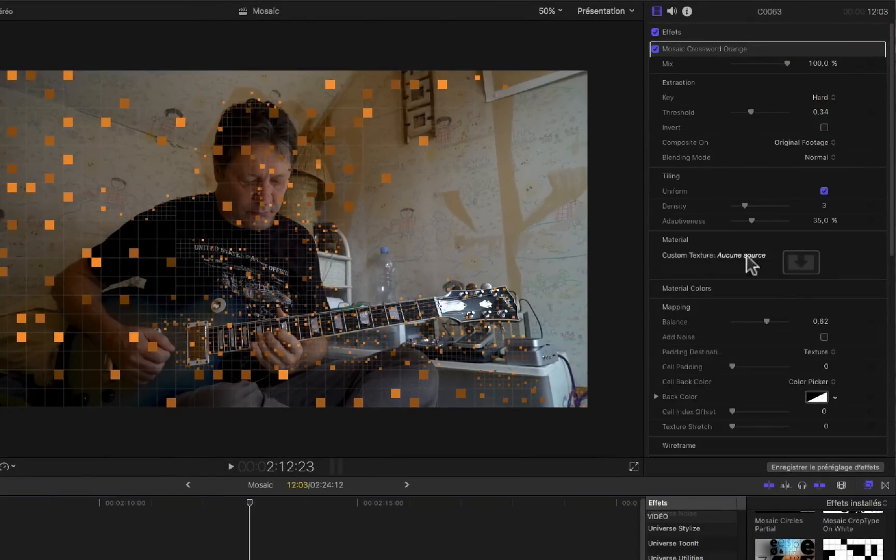
left_click(800, 262)
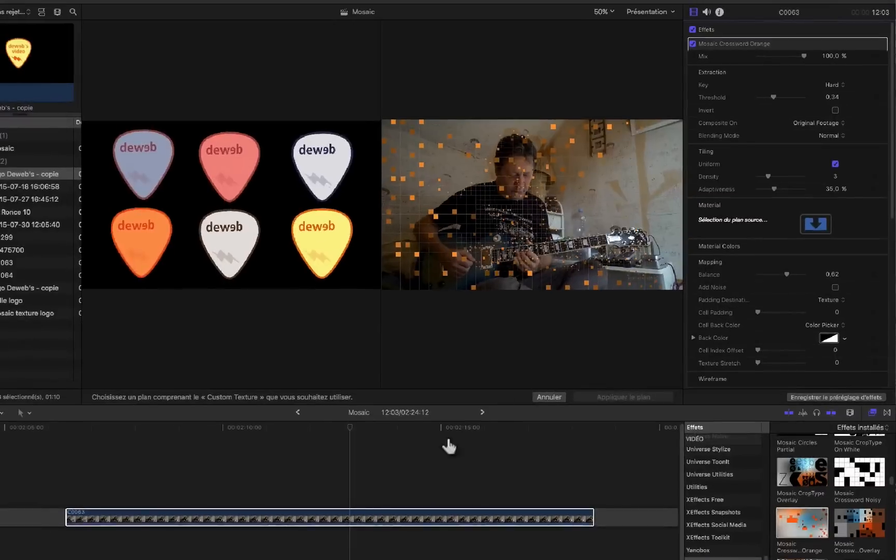
scroll(449, 446, "right", 5)
left_click(531, 519)
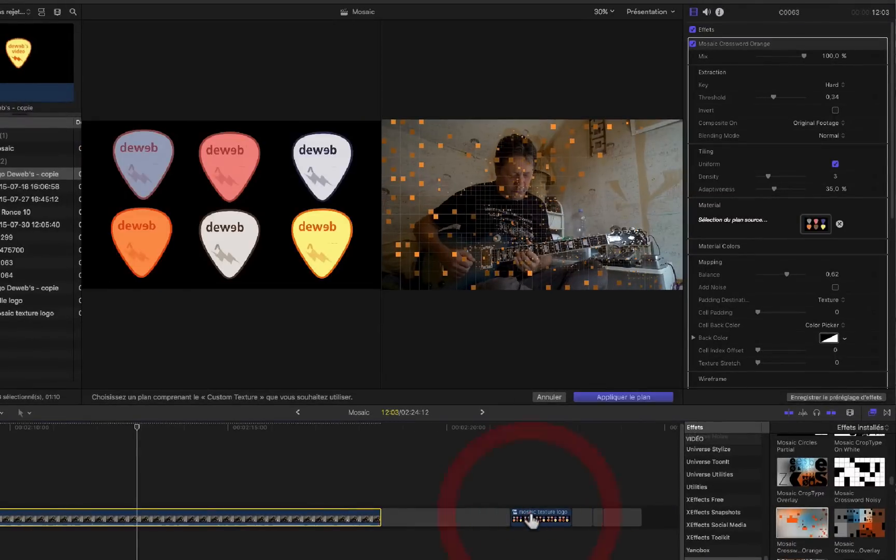
left_click(604, 397)
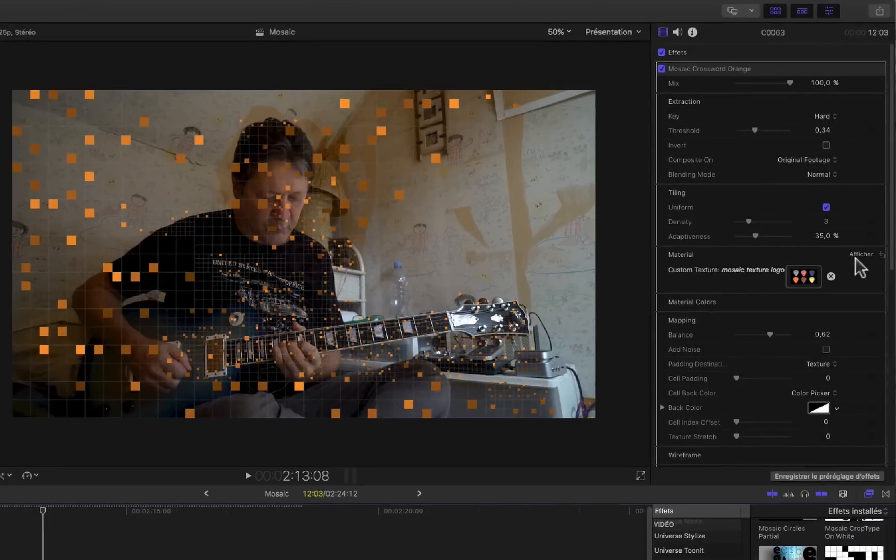
- Show the Material settings and set Texture to Custom Texture
left_click(856, 254)
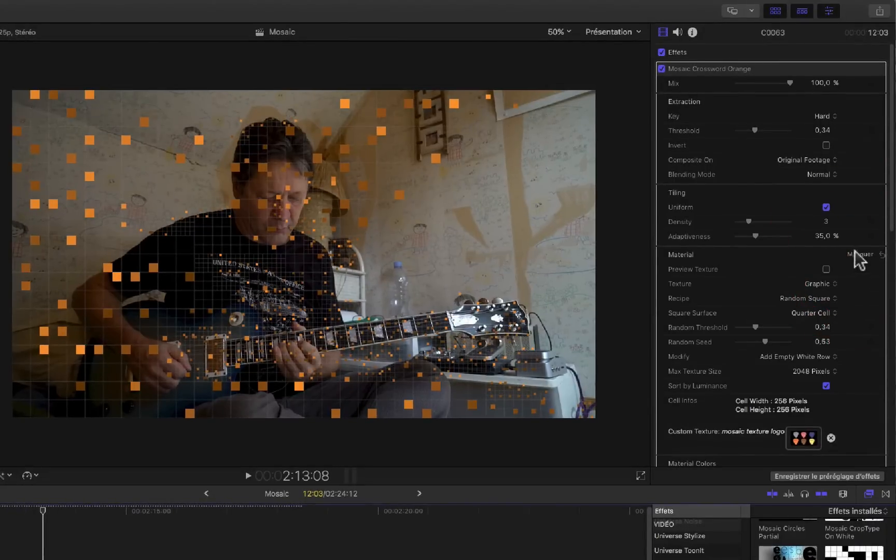
left_click(826, 284)
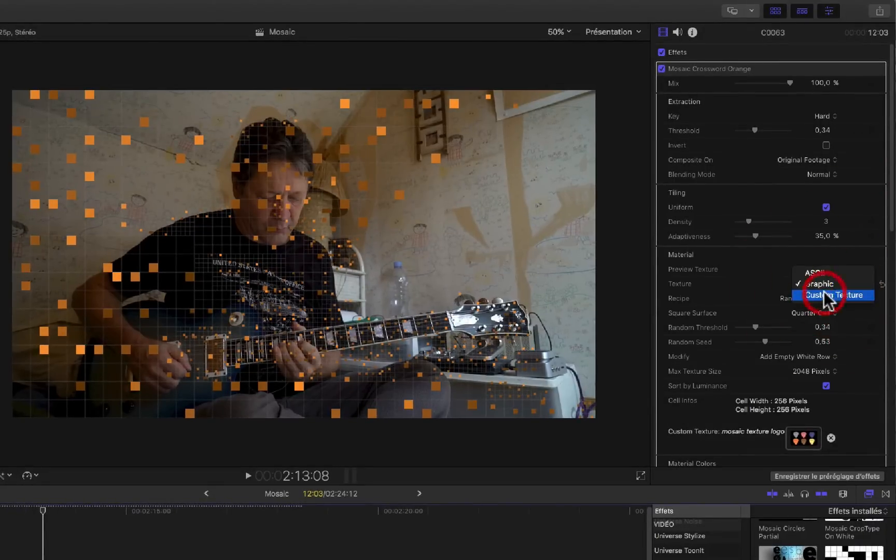
left_click(824, 295)
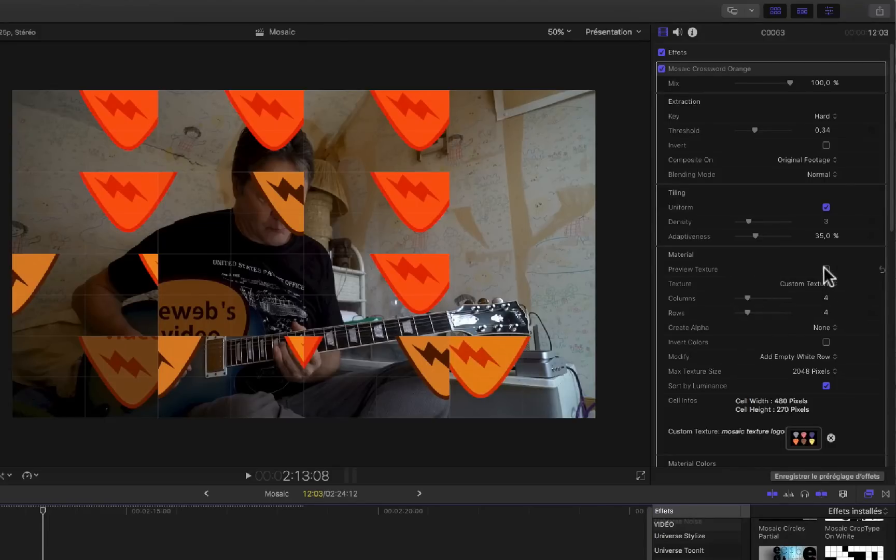
- Turn on Preview Texture and set Modify to None to remove the empty white row
left_click(825, 270)
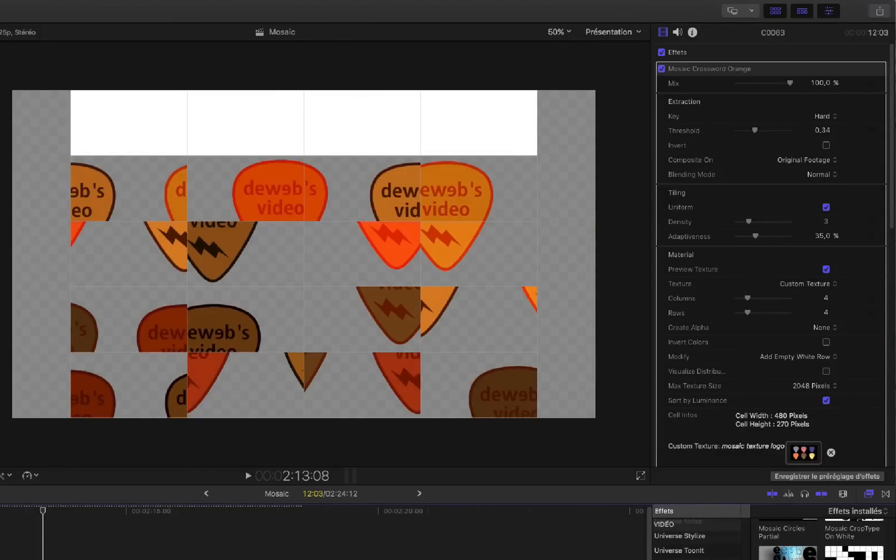
left_click(817, 356)
left_click(794, 301)
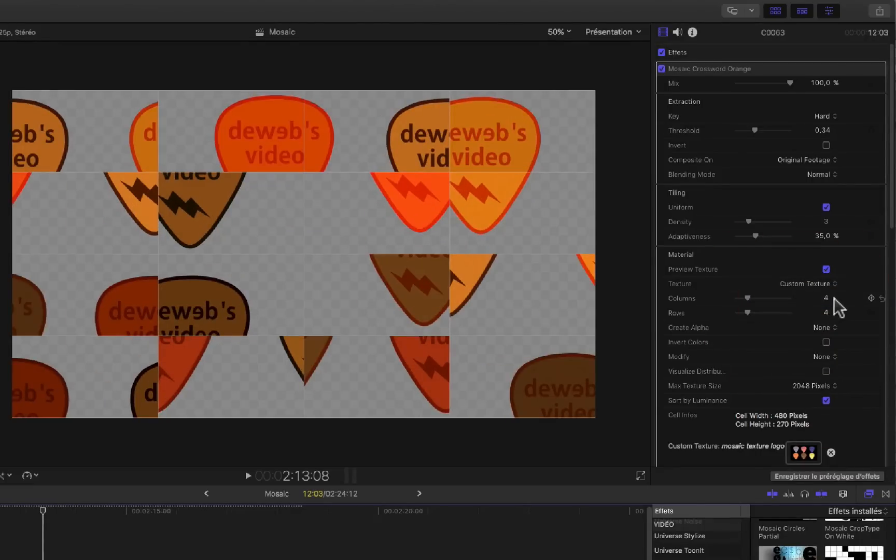
- Divide the custom texture into 3 columns and 2 rows
left_click(825, 298)
type("3")
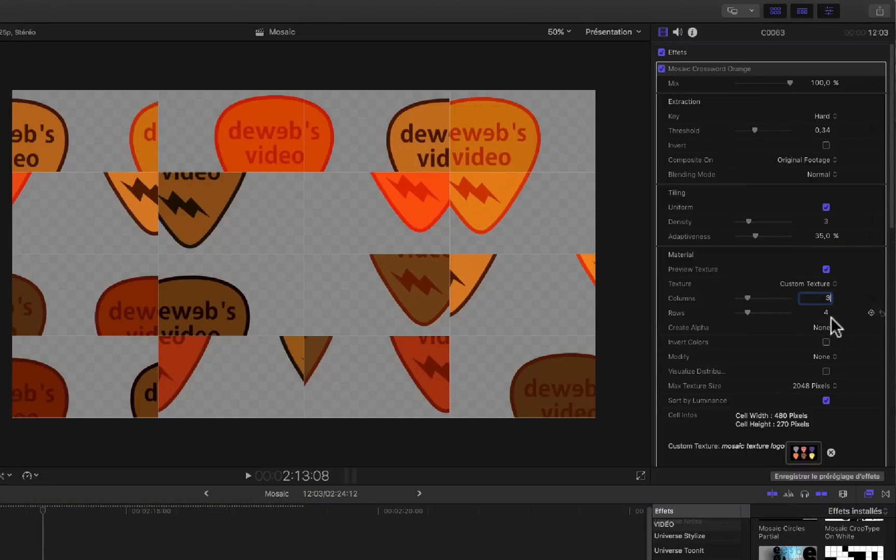
left_click(826, 311)
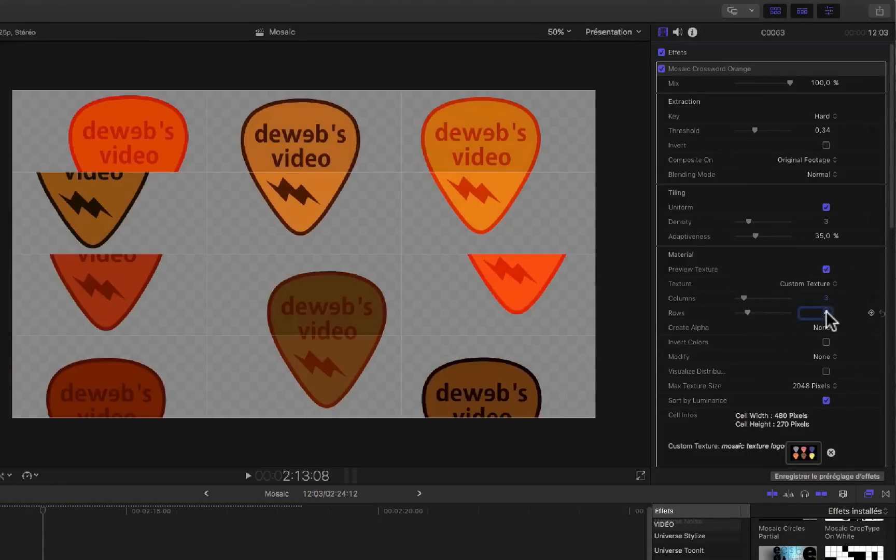
type("2")
key("Return")
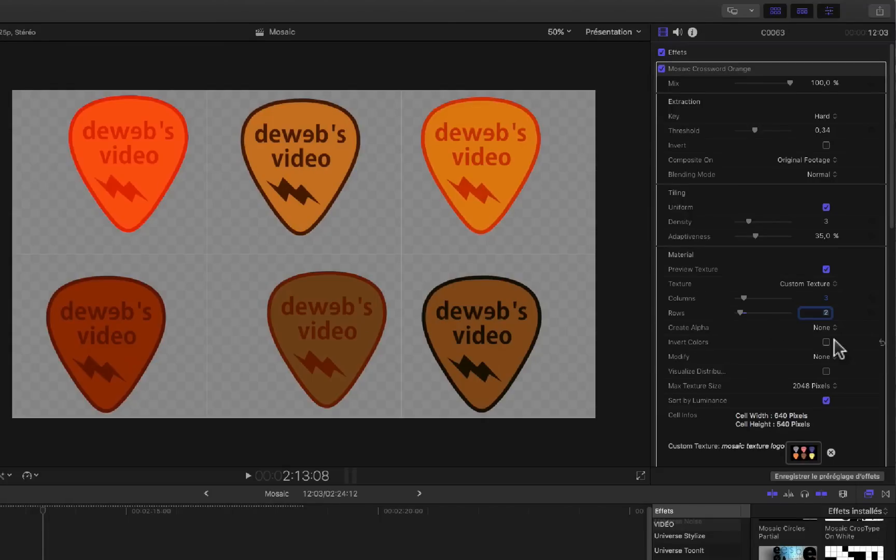
- Set the Material Colors' Color Mode to Raw to use the logos' original colours
scroll(846, 339, "down", 8)
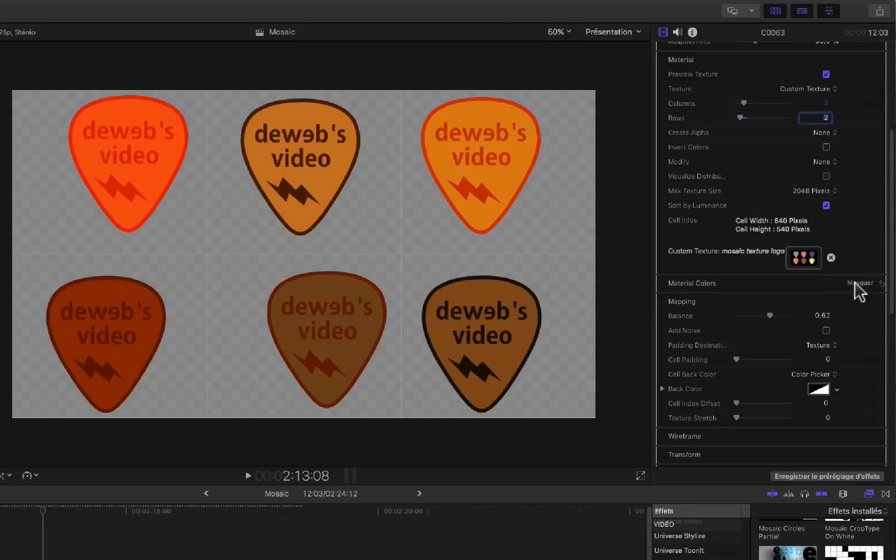
left_click(854, 283)
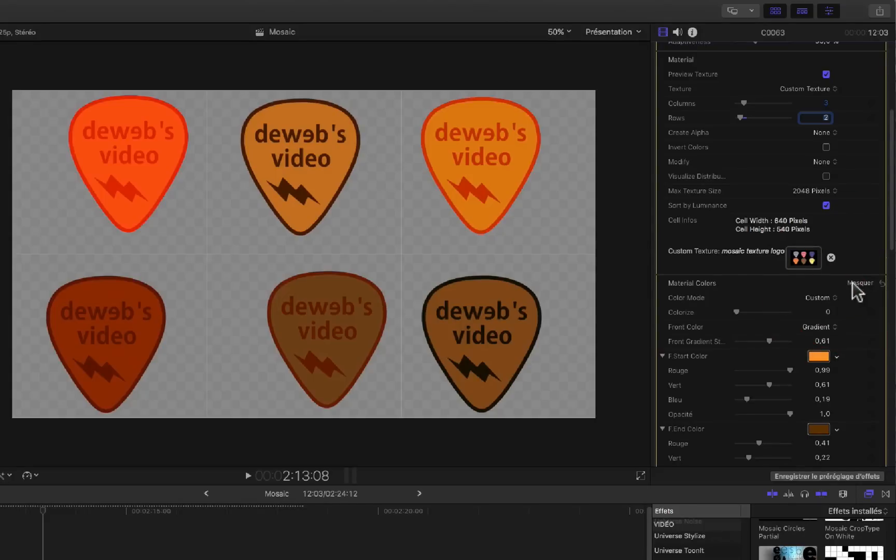
left_click(818, 299)
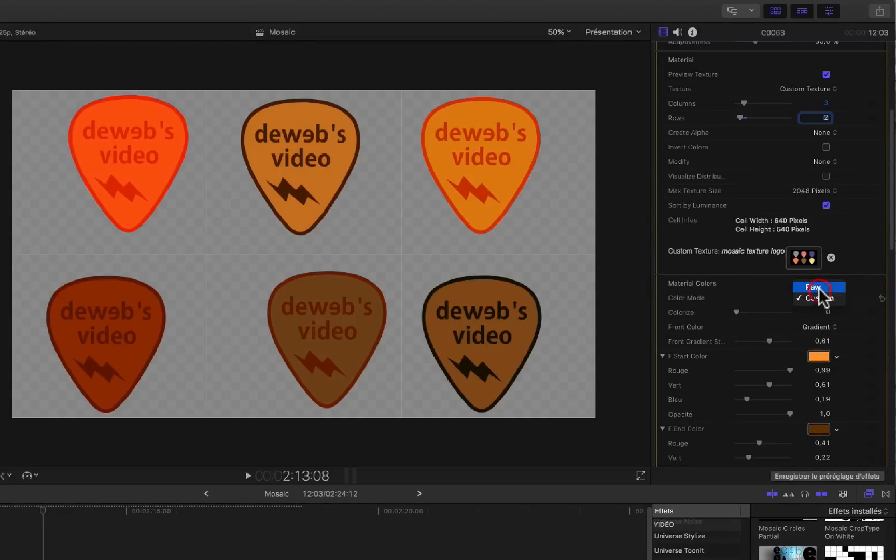
left_click(819, 288)
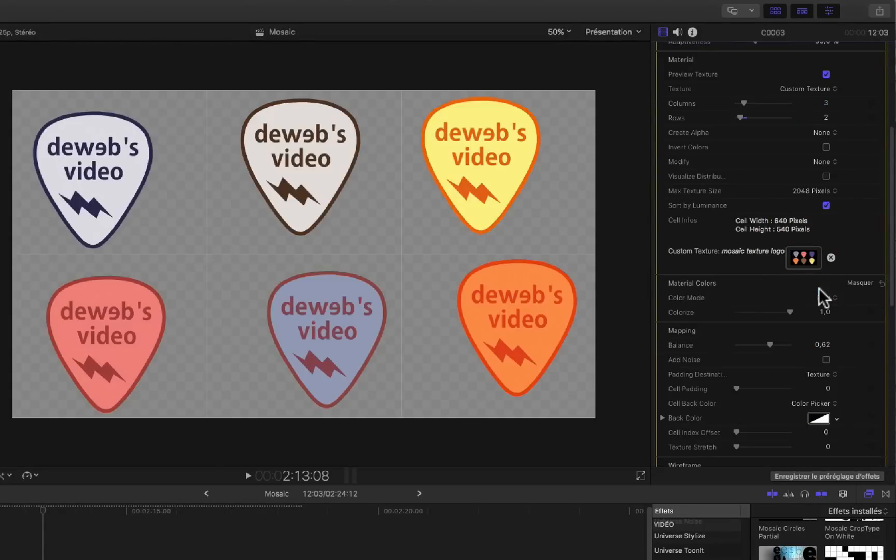
left_click(40, 521)
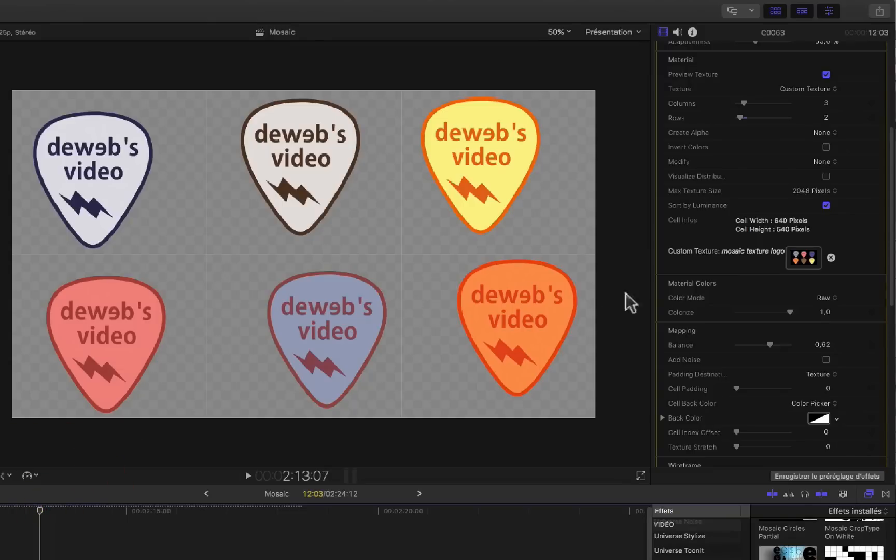
- Turn off Preview Texture and play a short stretch of the clip to check the logo mosaic
scroll(739, 268, "up", 8)
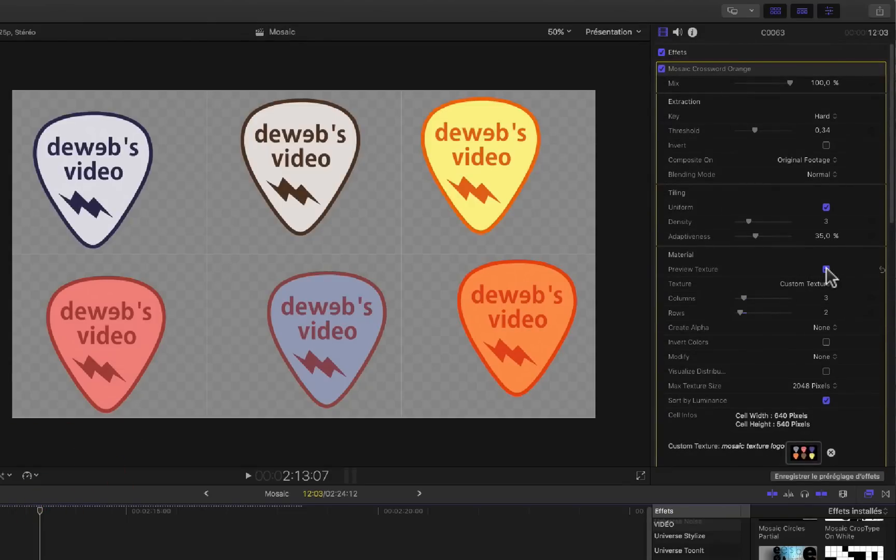
left_click(826, 268)
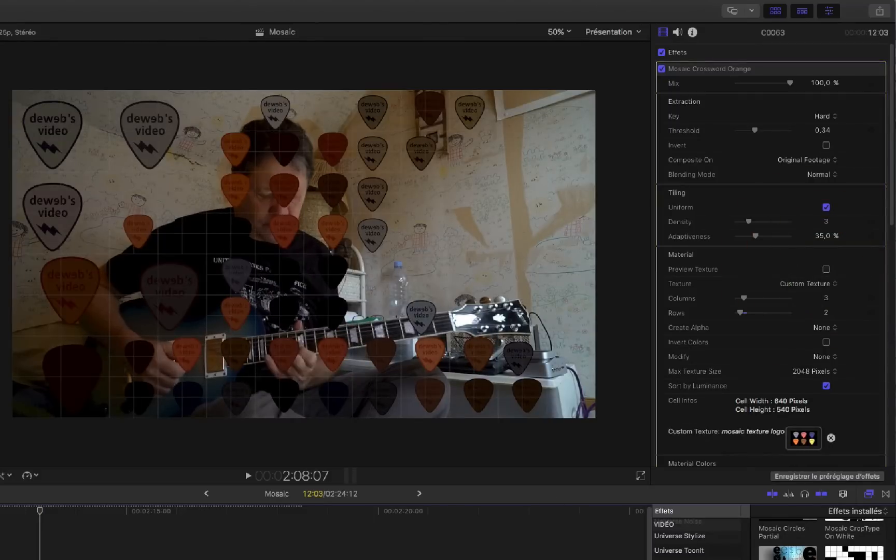
key("space")
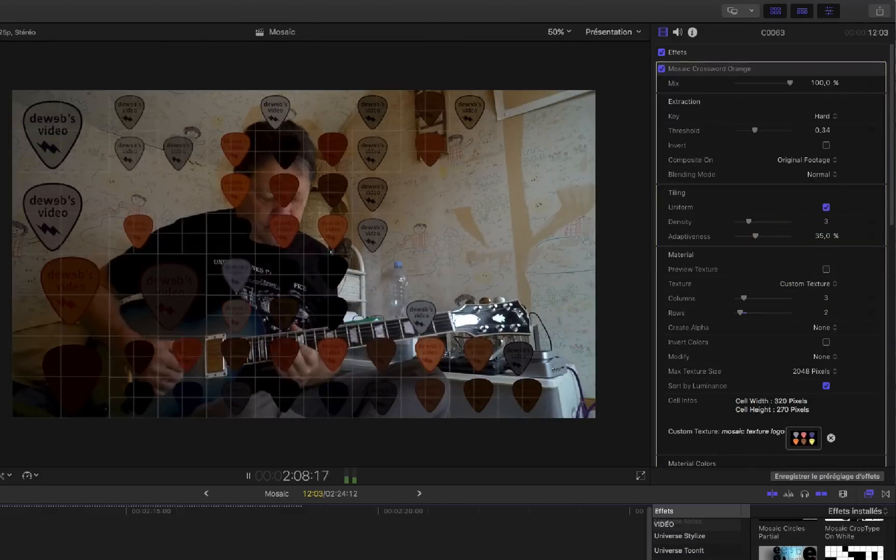
key("space")
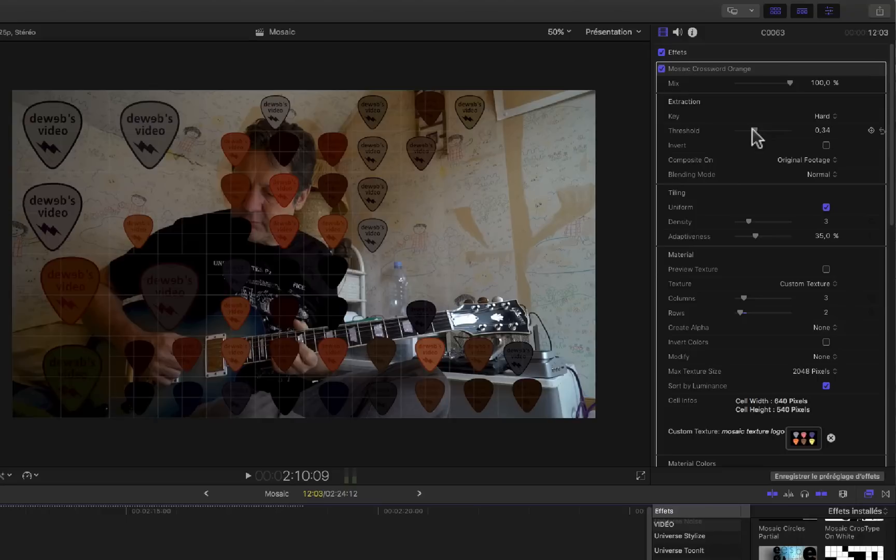
- Raise the extraction Threshold, switch Key to Soft and set Aperture to 0.48 and Softness to 0.72
left_click_drag(753, 128, 782, 128)
left_click(823, 116)
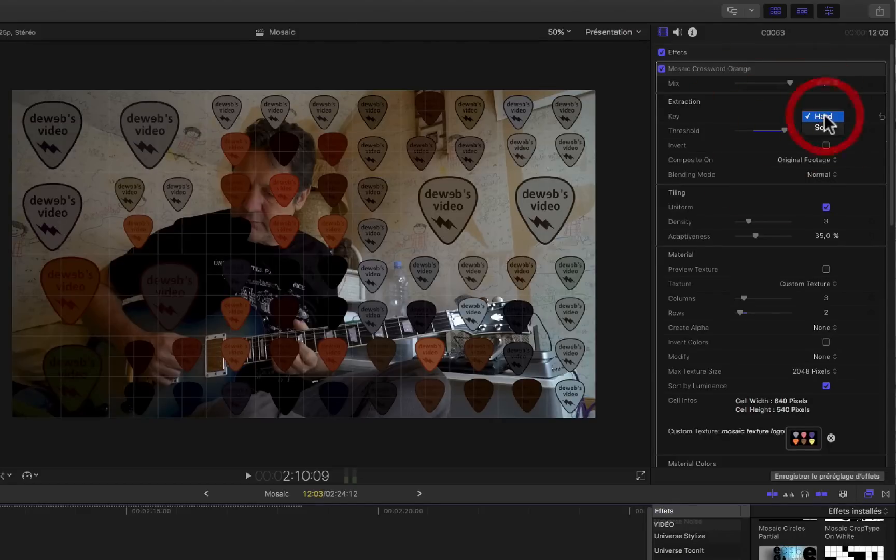
left_click(822, 125)
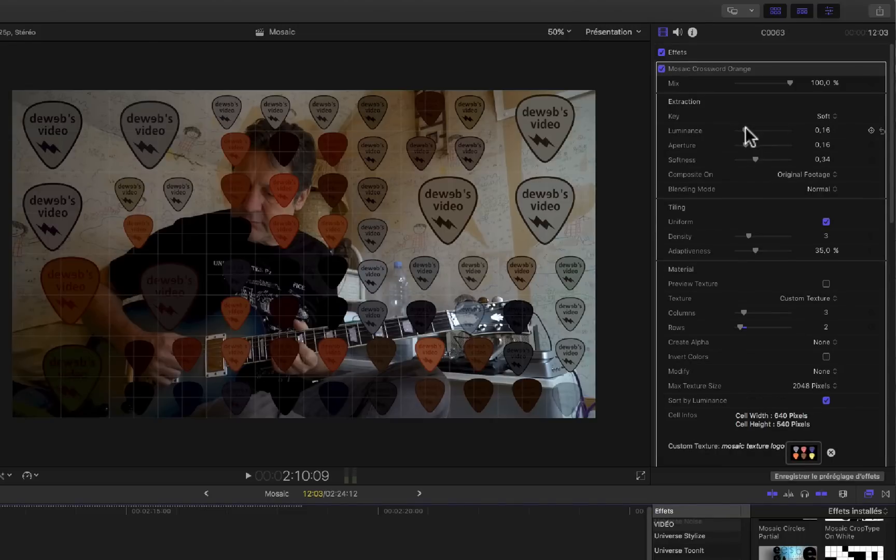
left_click(763, 127)
left_click_drag(764, 128, 775, 159)
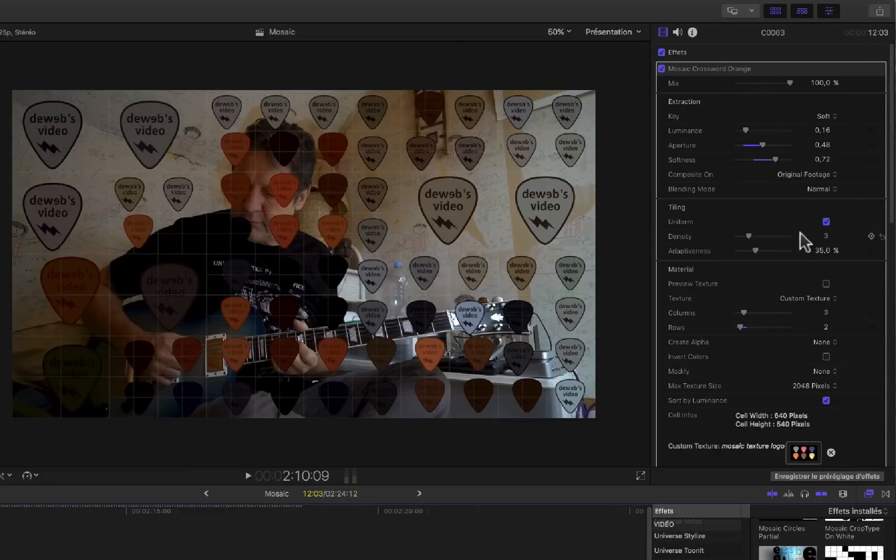
- Compare the tiling with Uniform off and on, and reduce Adaptiveness to 15.85 %
left_click(824, 222)
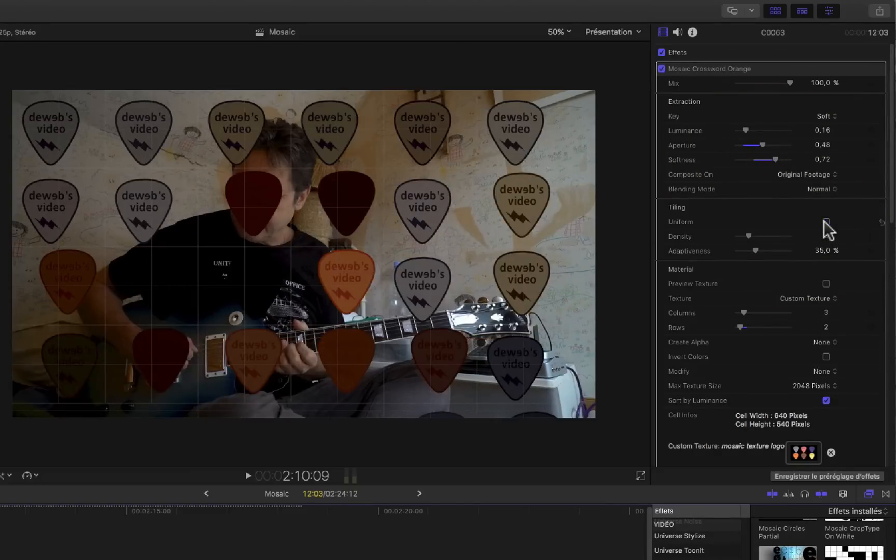
left_click(825, 222)
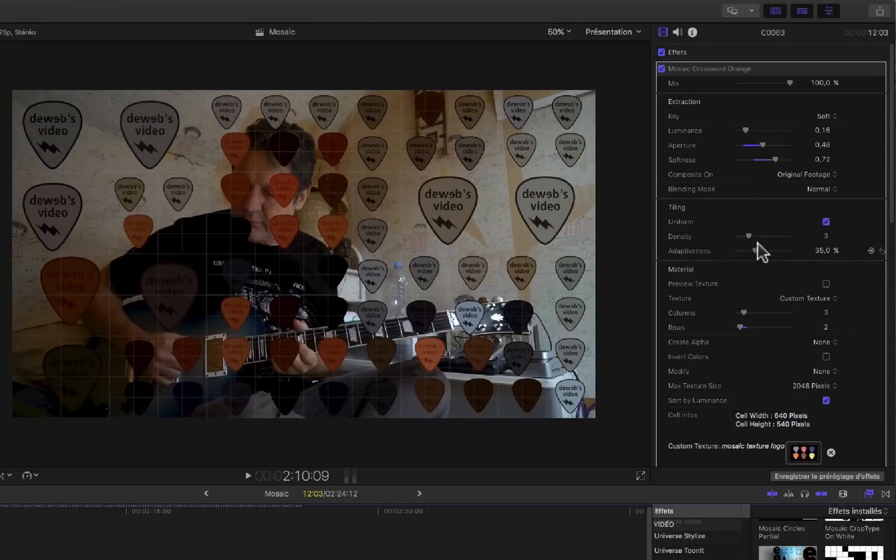
mouse_move(755, 249)
left_mouse_down()
mouse_move(772, 249)
mouse_move(745, 251)
left_mouse_up()
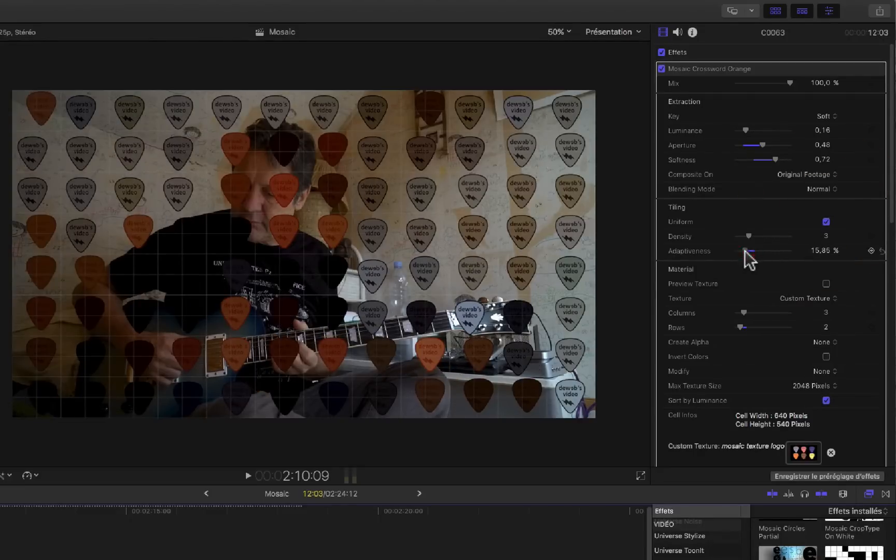
- Raise the tiling Density to 7 and toggle Uniform to compare the denser mosaic
left_click(767, 235)
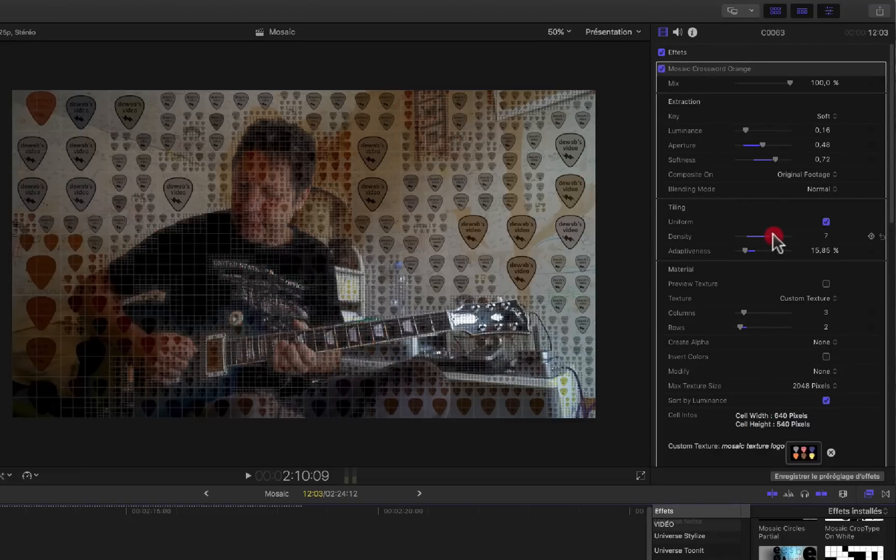
left_click(772, 235)
left_click(743, 250)
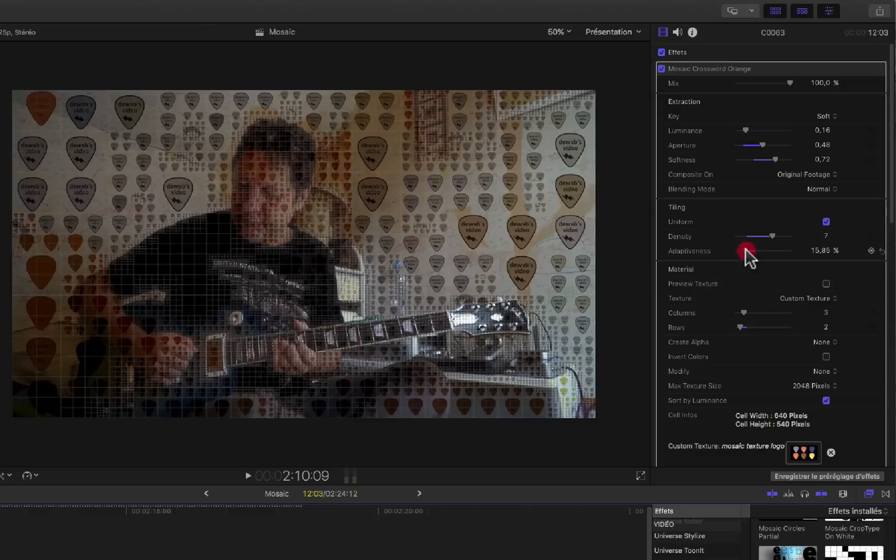
left_click_drag(743, 251, 745, 250)
left_click(826, 222)
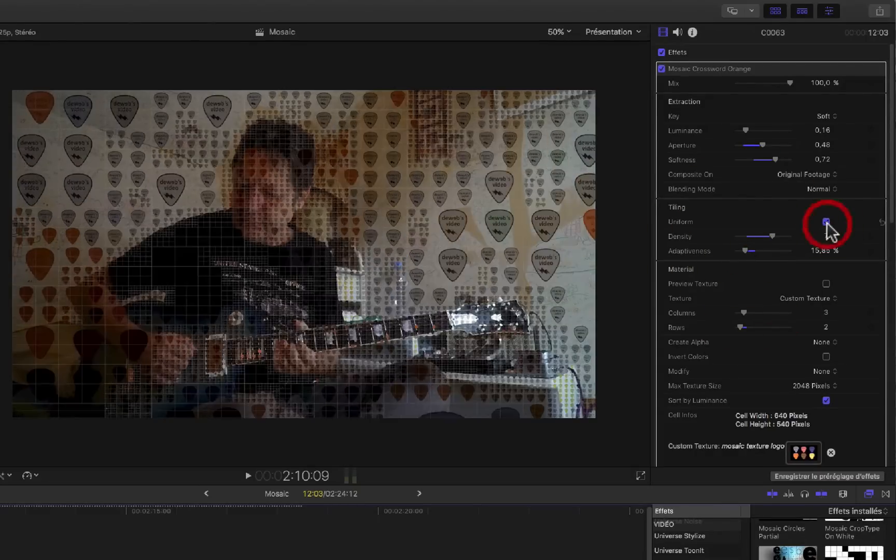
- Turn off Uniform tiling and set Adaptiveness to 18.15 %
left_click(826, 222)
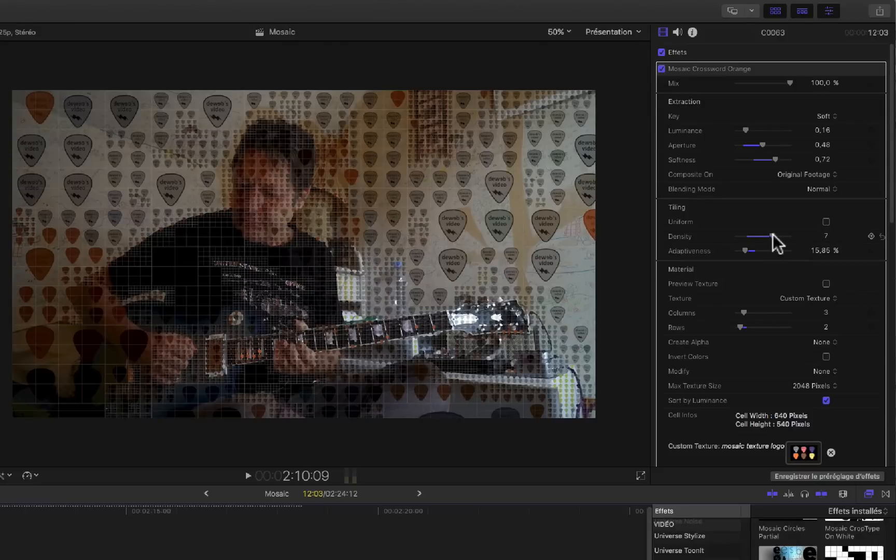
mouse_move(773, 234)
left_mouse_down()
mouse_move(780, 234)
mouse_move(773, 234)
left_mouse_up()
left_click(745, 251)
left_click_drag(747, 256, 748, 254)
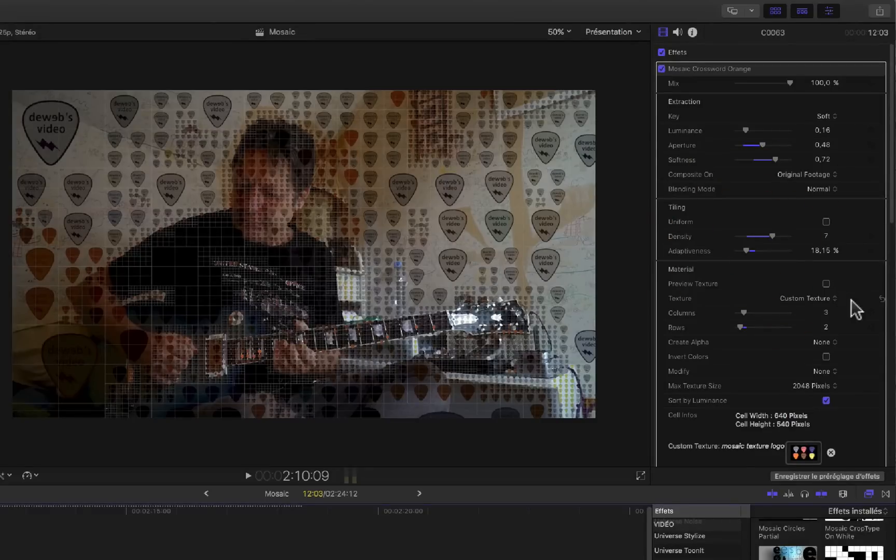
- Reduce the material Colorize to 0.72 and play a short stretch of the clip to check the logo colors
scroll(851, 300, "down", 5)
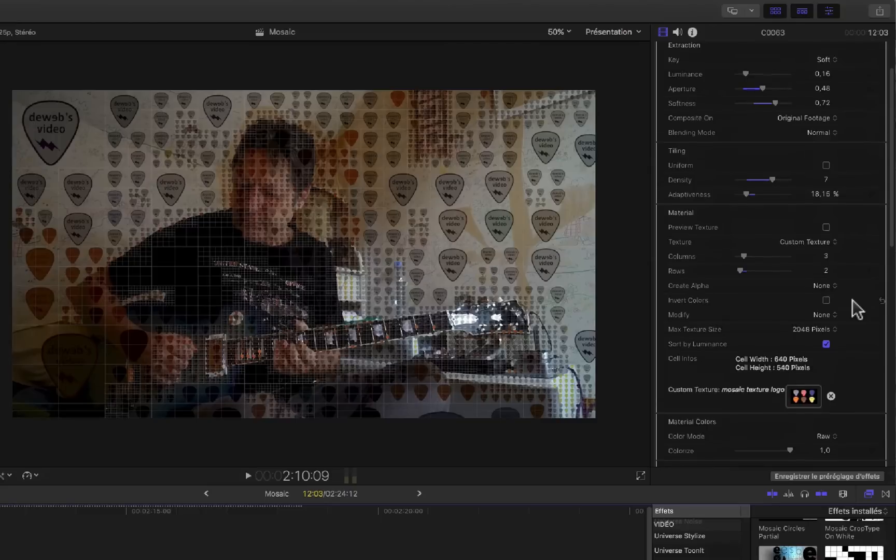
scroll(853, 303, "up", 2)
scroll(856, 310, "down", 2)
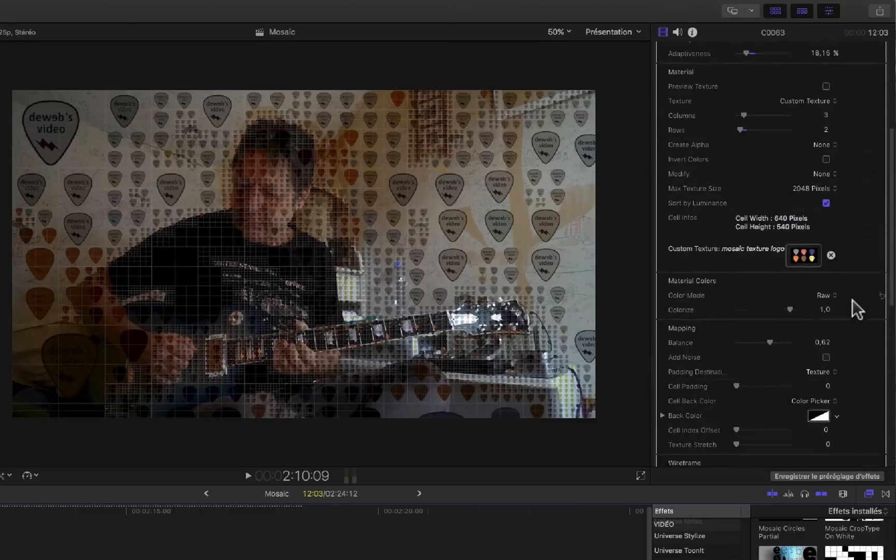
scroll(856, 310, "down", 3)
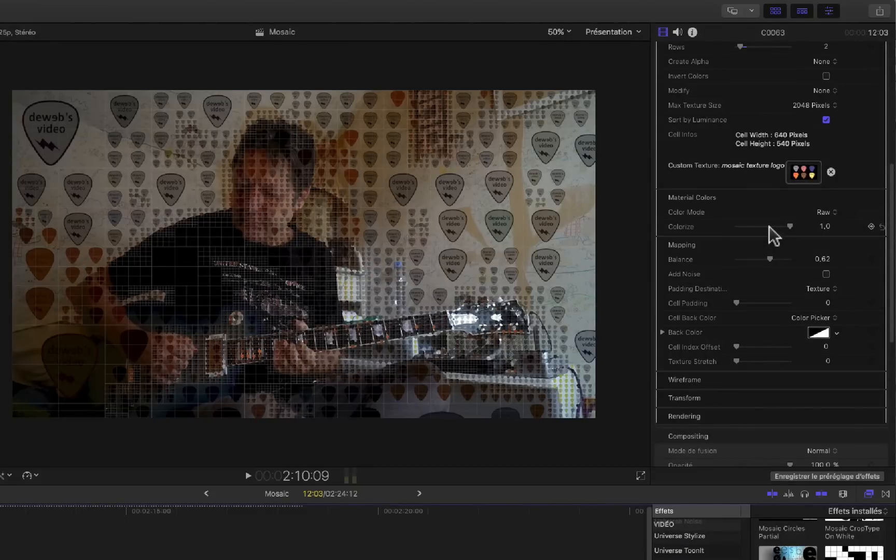
left_click(696, 217)
left_click(699, 222)
left_click_drag(701, 226, 775, 231)
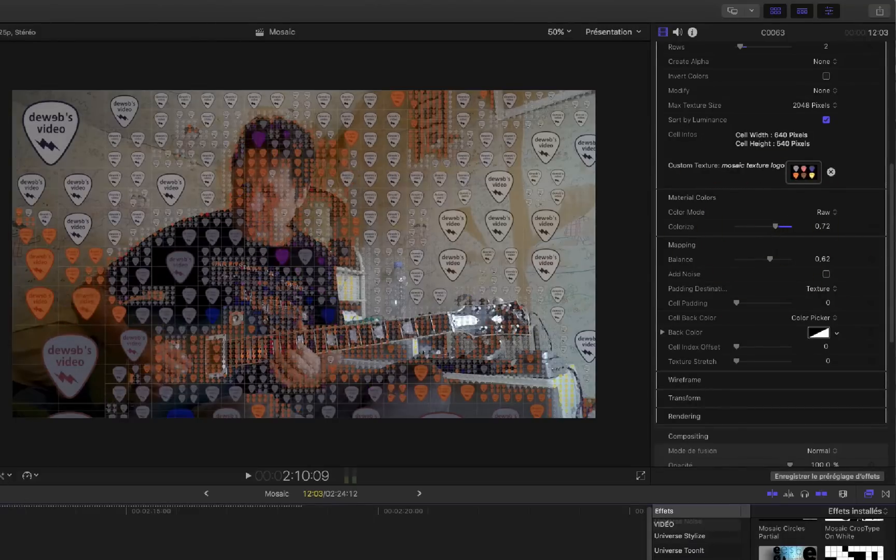
key("space")
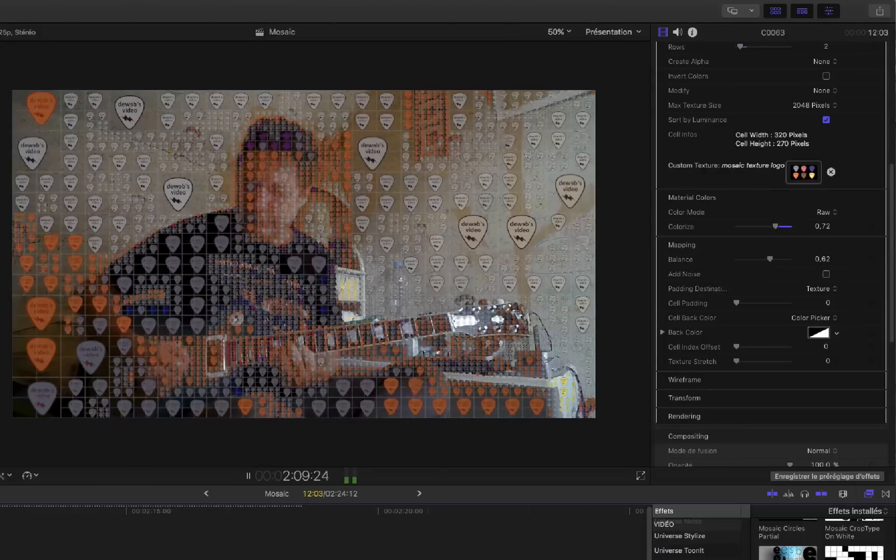
key("space")
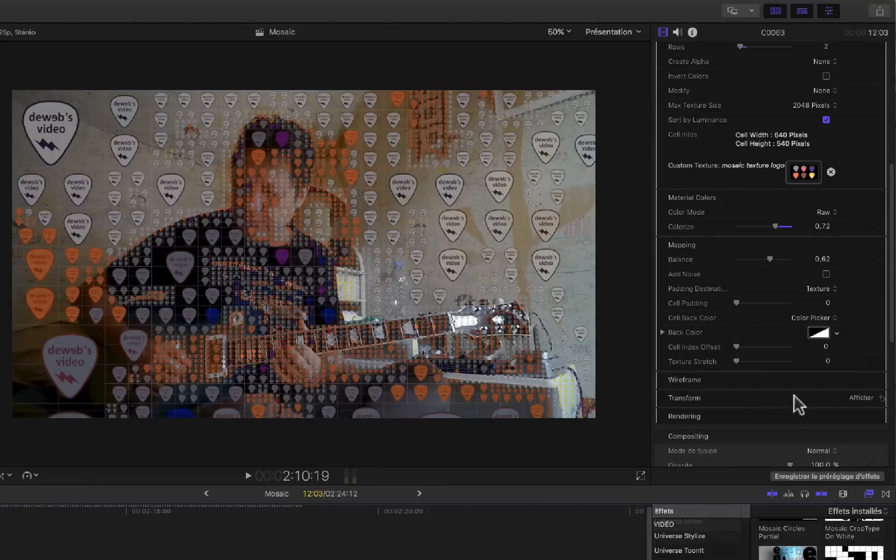
- Compare the mosaic with the wireframe off and on, keep it enabled, and set its opacity to 0.17 and Thickness to 2.24
left_click(862, 381)
scroll(775, 360, "down", 5)
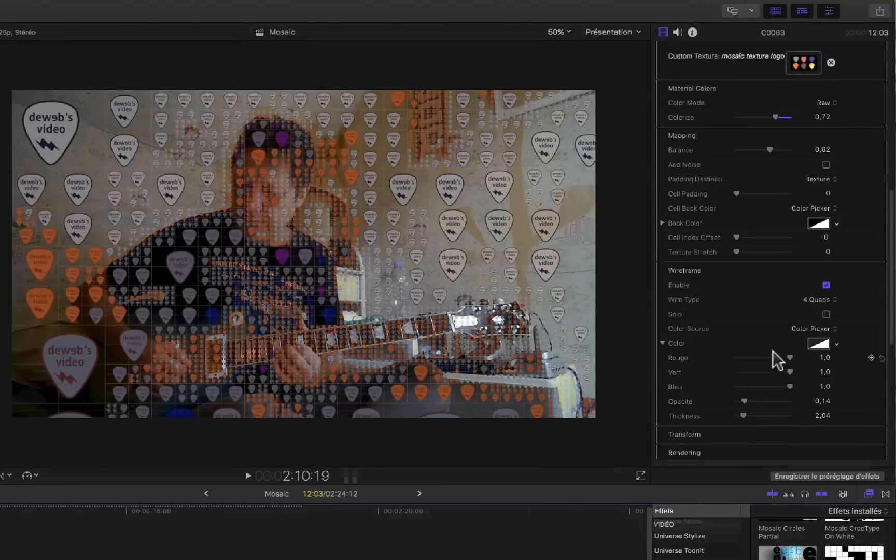
left_click(825, 284)
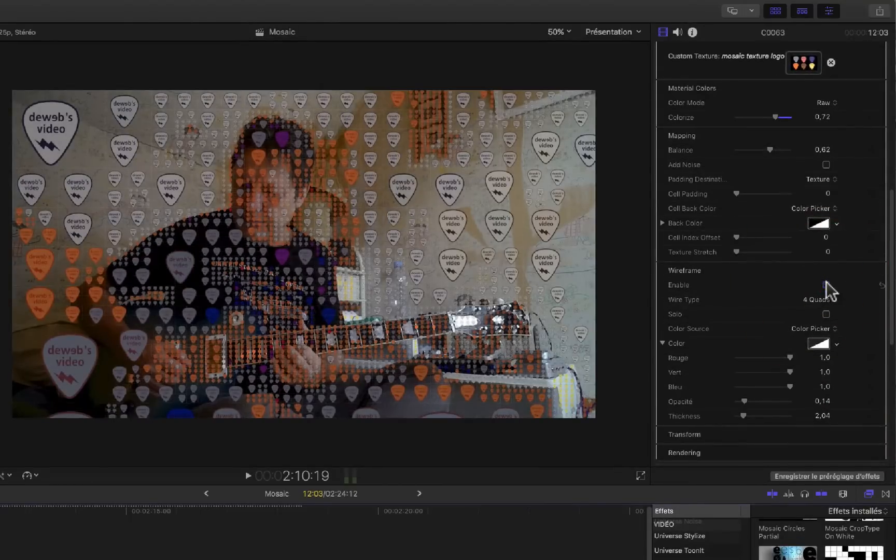
left_click(825, 284)
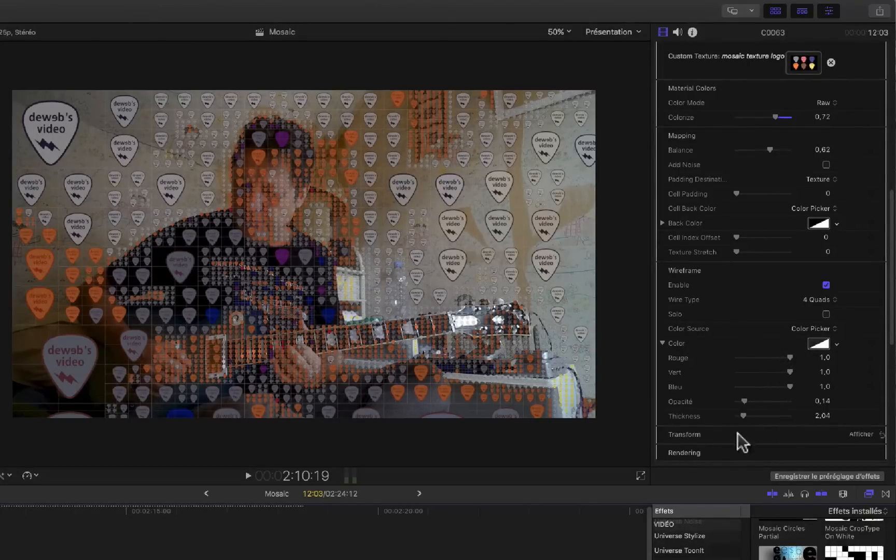
mouse_move(744, 415)
left_mouse_down()
mouse_move(759, 414)
mouse_move(755, 402)
mouse_move(738, 411)
mouse_move(756, 406)
mouse_move(744, 400)
left_mouse_up()
left_click(761, 416)
left_click(745, 402)
- Raise the mapping Balance to 0.73 and play the guitarist clip from its start to check the color distribution
left_click(766, 150)
mouse_move(766, 149)
left_mouse_down()
mouse_move(753, 150)
mouse_move(775, 150)
left_mouse_up()
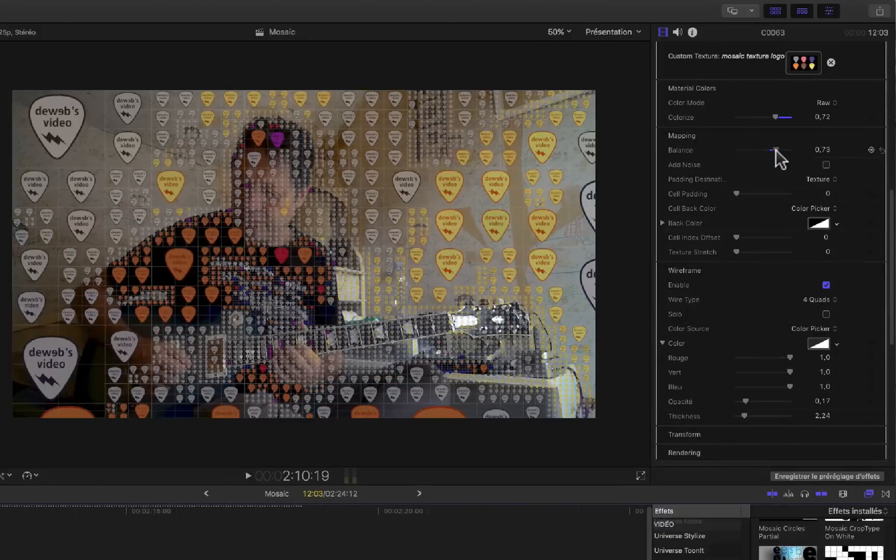
left_click(775, 151)
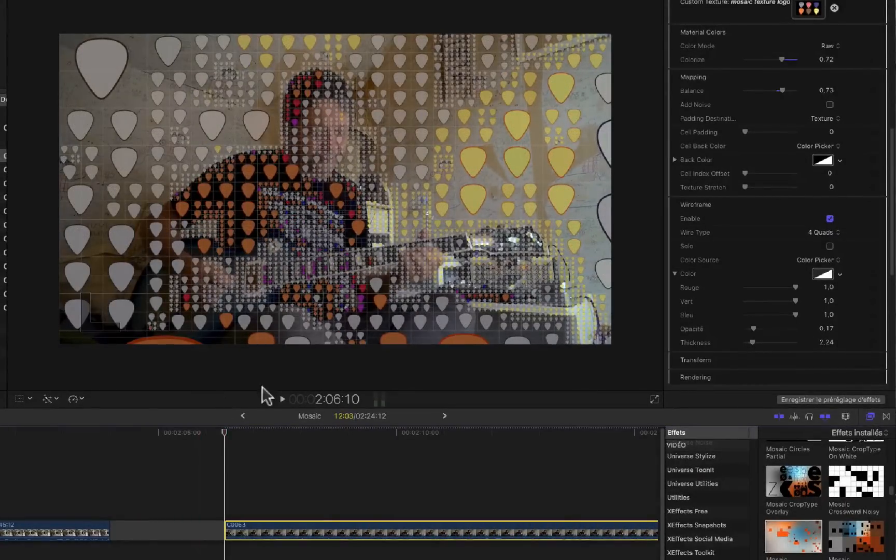
key("space")
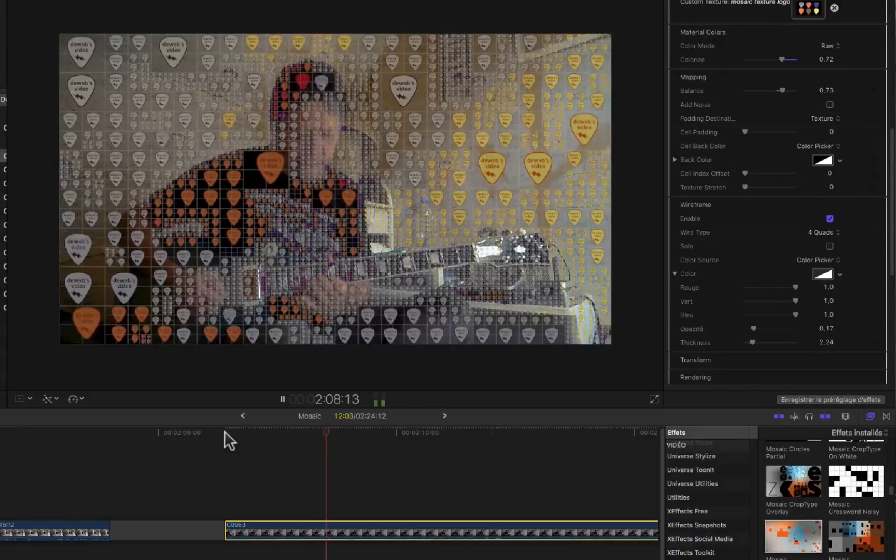
key("space")
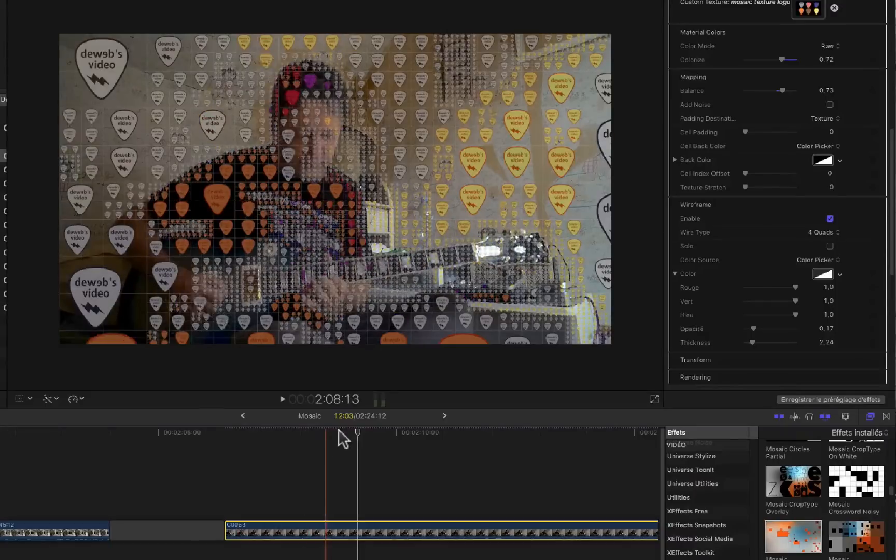
- Try animating the effect's Mix with keyframes at 0 % at 2:06:16 and 100 % at 2:09:02
left_click(353, 432)
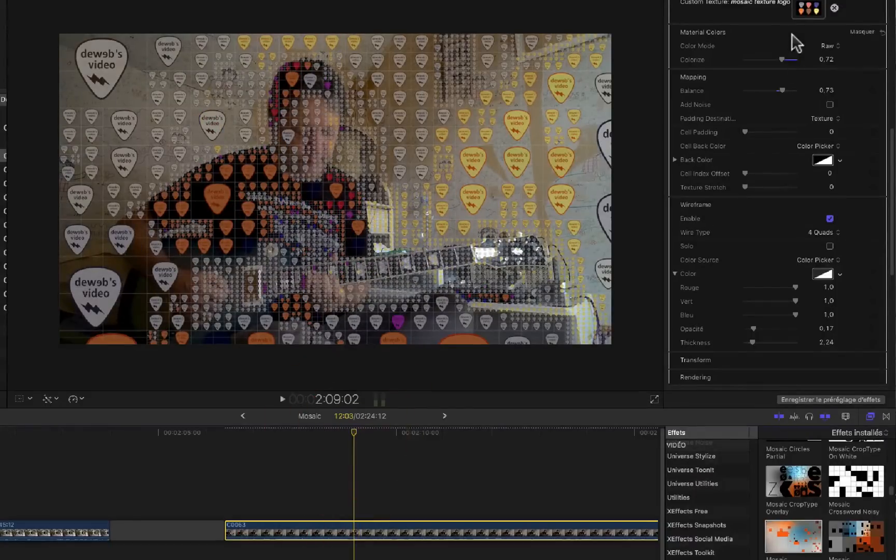
scroll(793, 40, "up", 3)
scroll(794, 46, "up", 4)
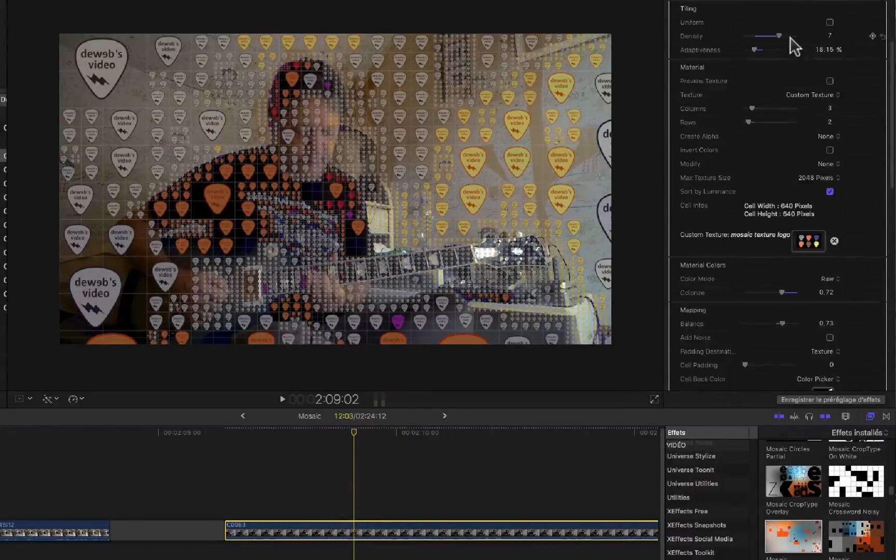
scroll(789, 37, "up", 5)
mouse_move(866, 20)
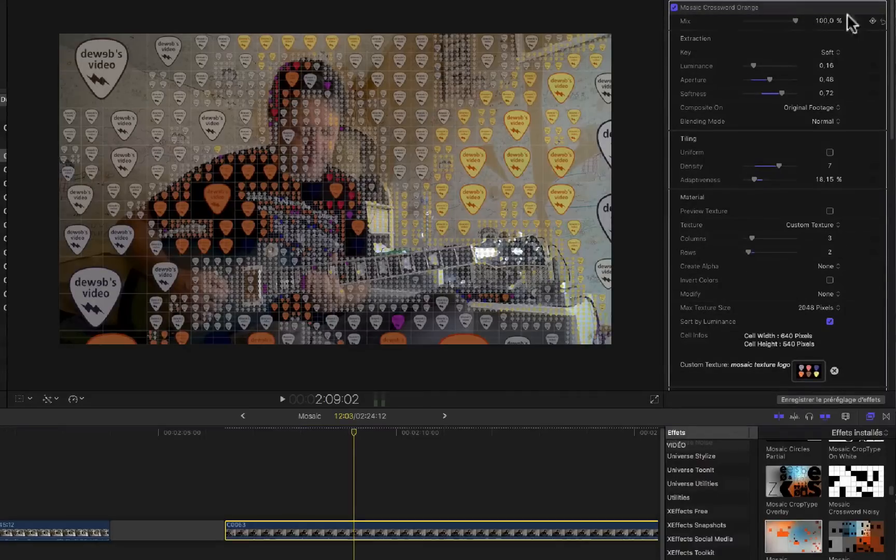
left_click(872, 21)
left_click_drag(352, 433, 236, 456)
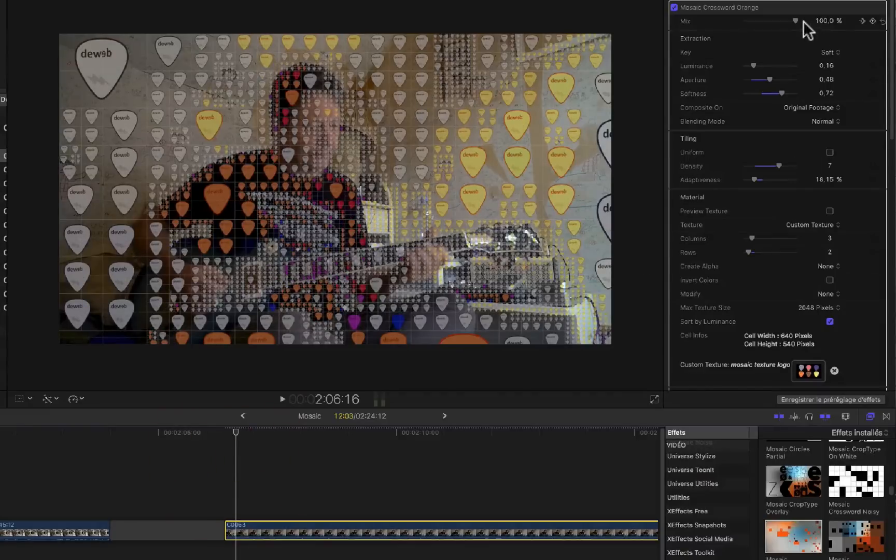
left_click_drag(795, 21, 652, 16)
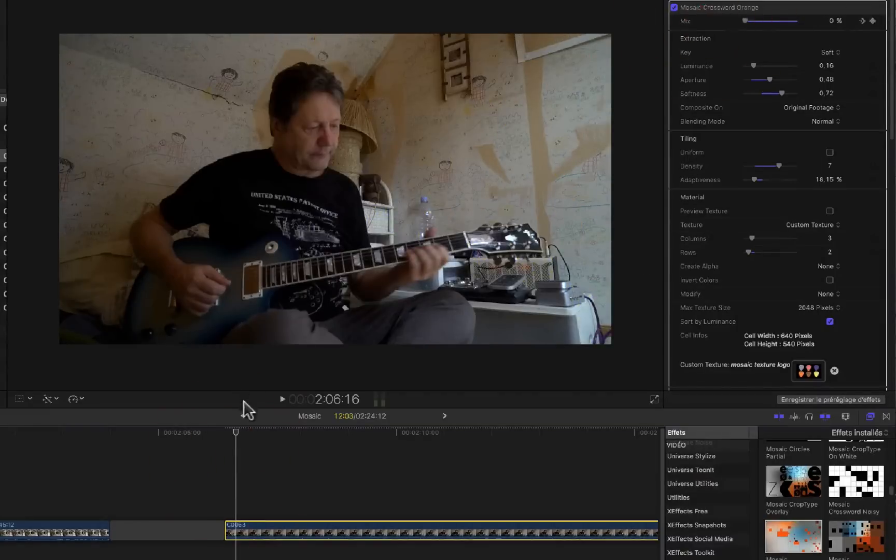
- Play the Mix fade-in and undo its keyframes
key("space")
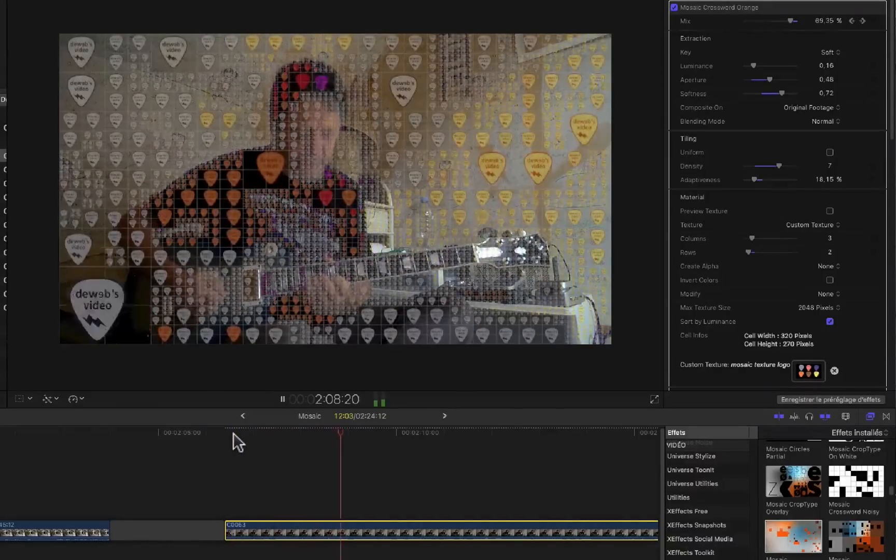
key("space")
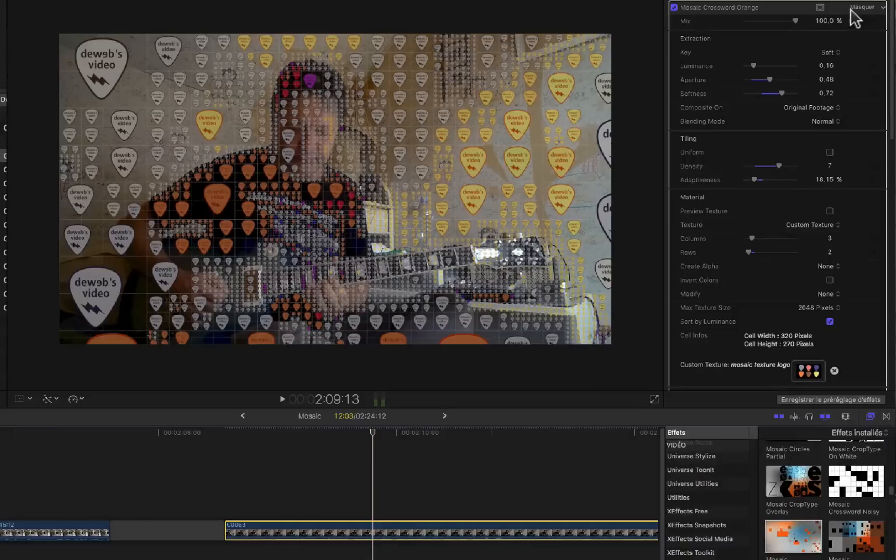
key("super+z")
key("super+z")
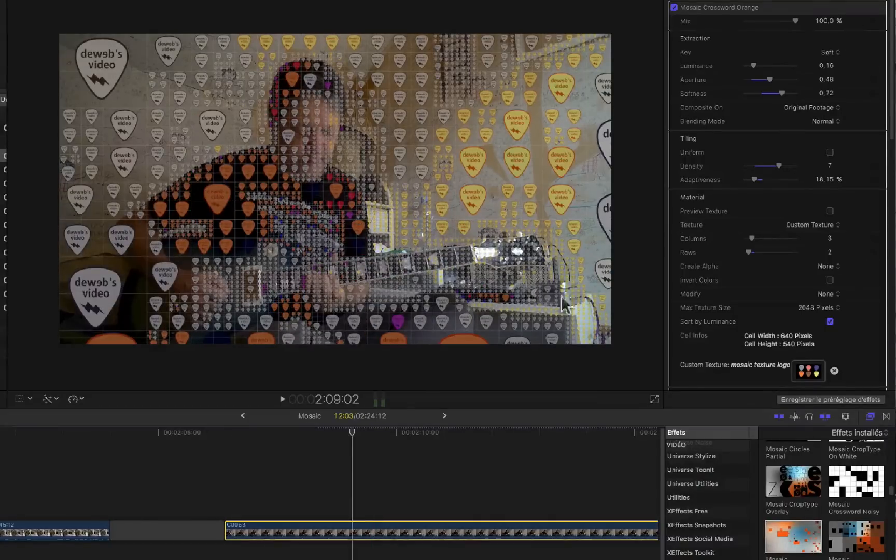
- Play from the clip's start to 2:08:08, keyframe Adaptiveness there at 18.15 %, and raise it to 39.99 % at 2:14:02
key("space")
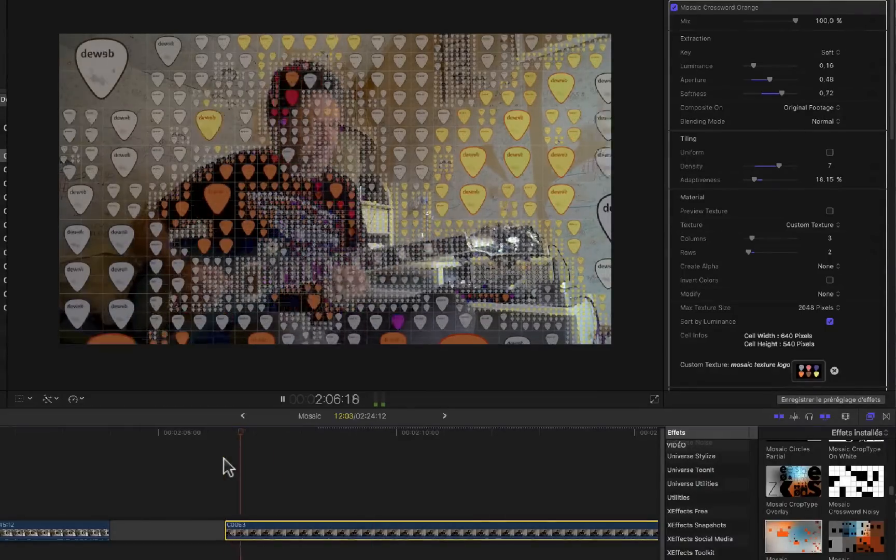
key("space")
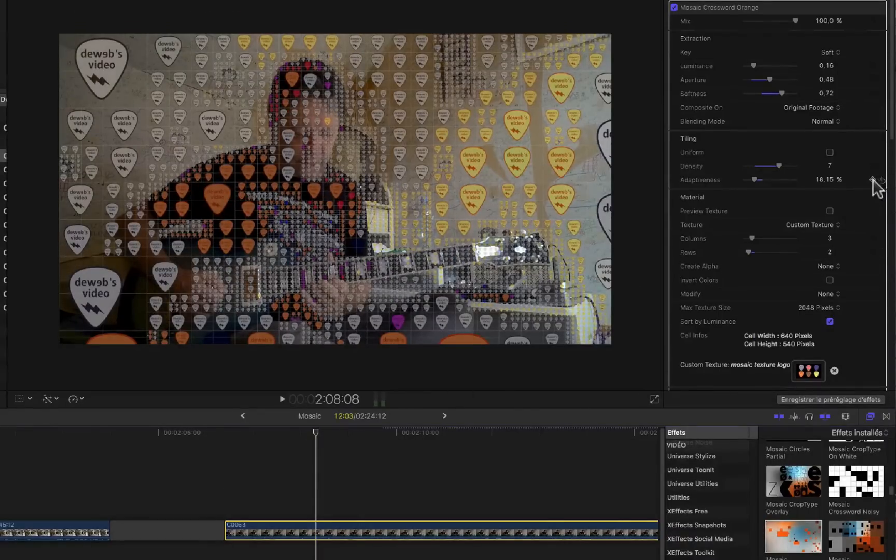
left_click(873, 180)
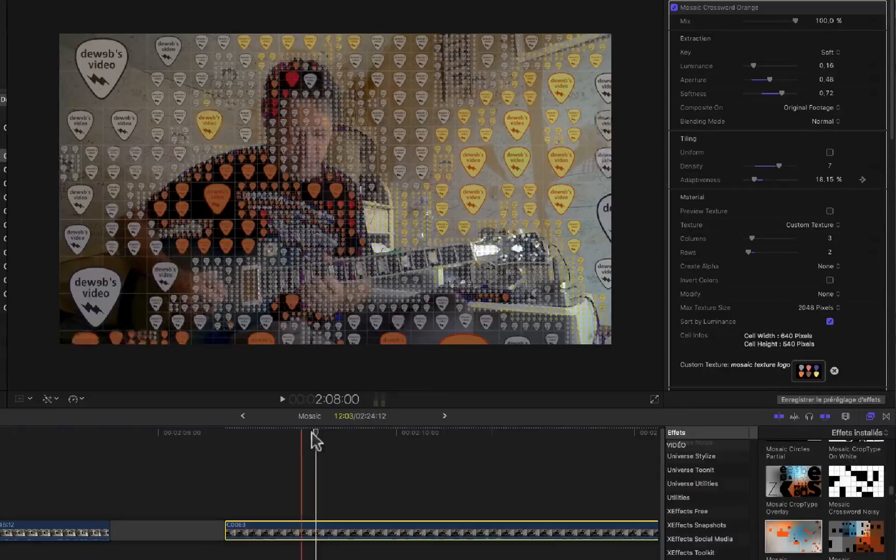
left_click_drag(435, 469, 591, 462)
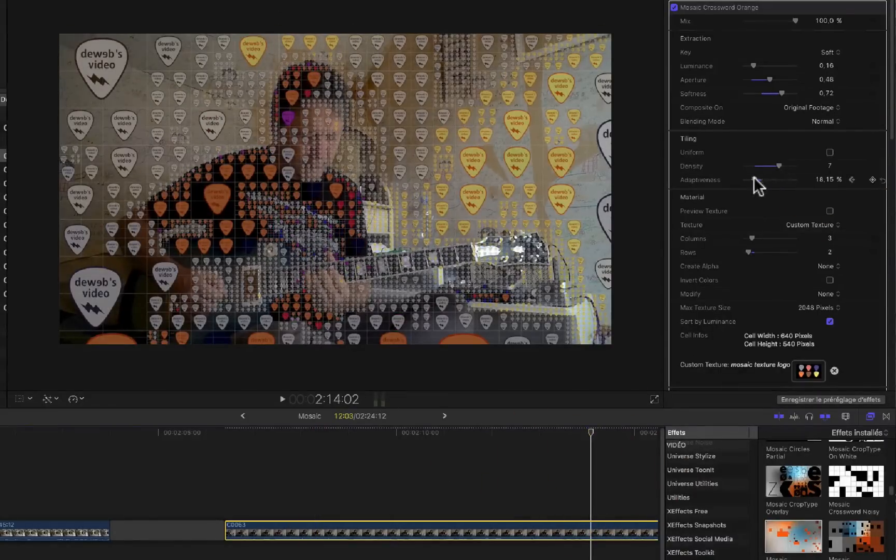
left_click_drag(754, 177, 764, 177)
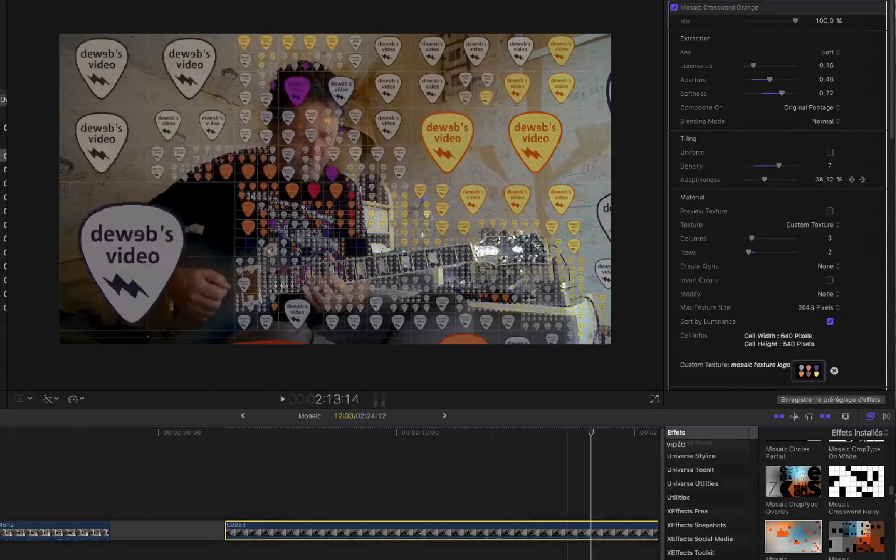
- Lower Adaptiveness to 0 % at 2:18:02, near the clip's end, to add another keyframe
scroll(460, 436, "right", 8)
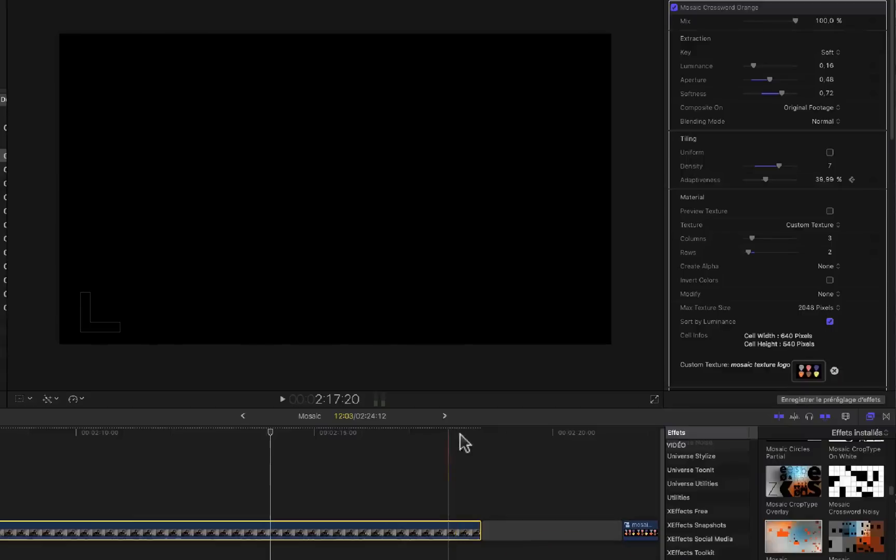
left_click(461, 435)
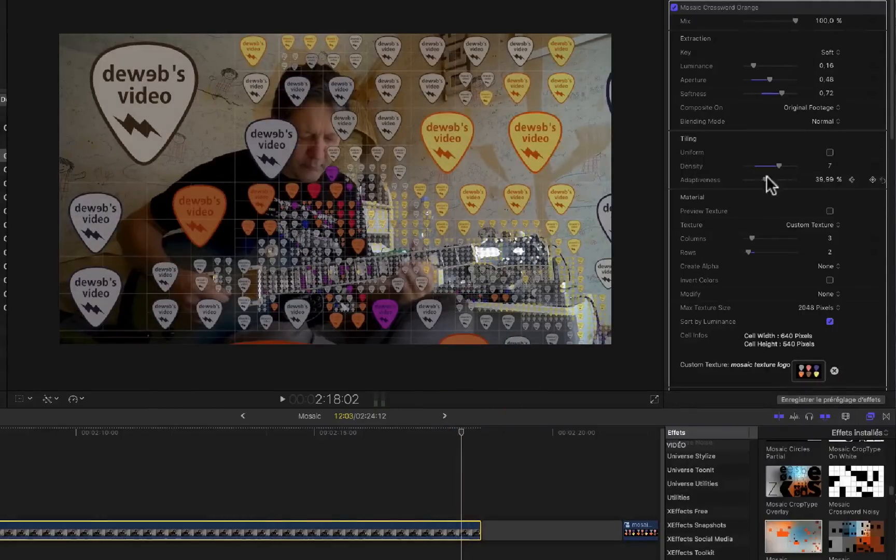
left_click_drag(764, 175, 744, 177)
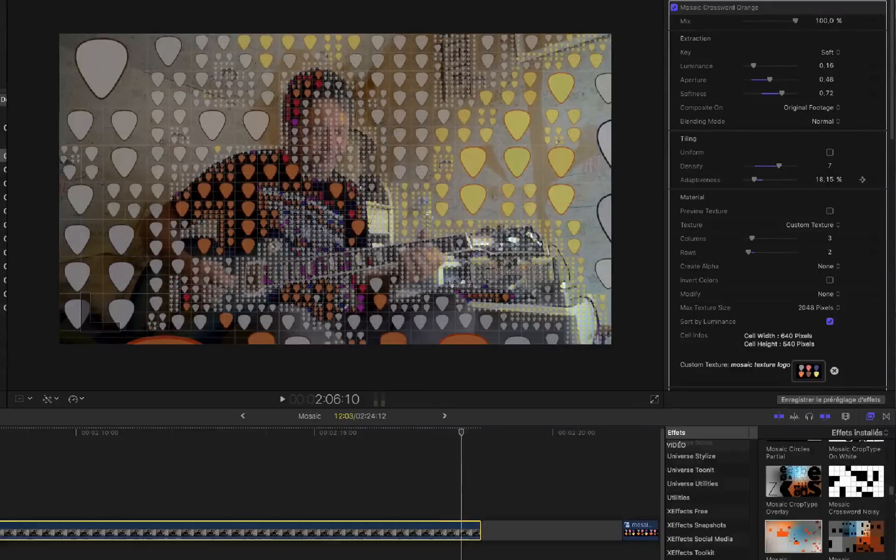
- Play the guitarist clip from its start to review the animated Adaptiveness and the logo mosaic
key("space")
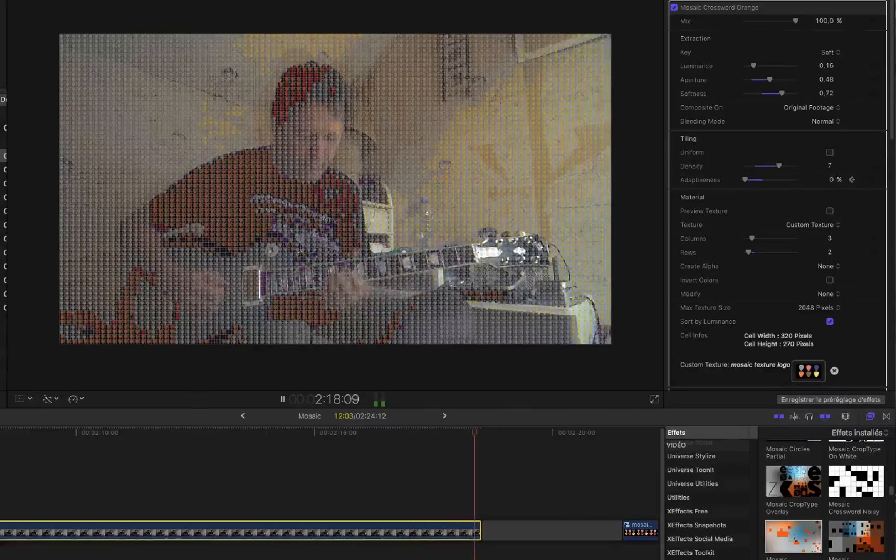
key("space")
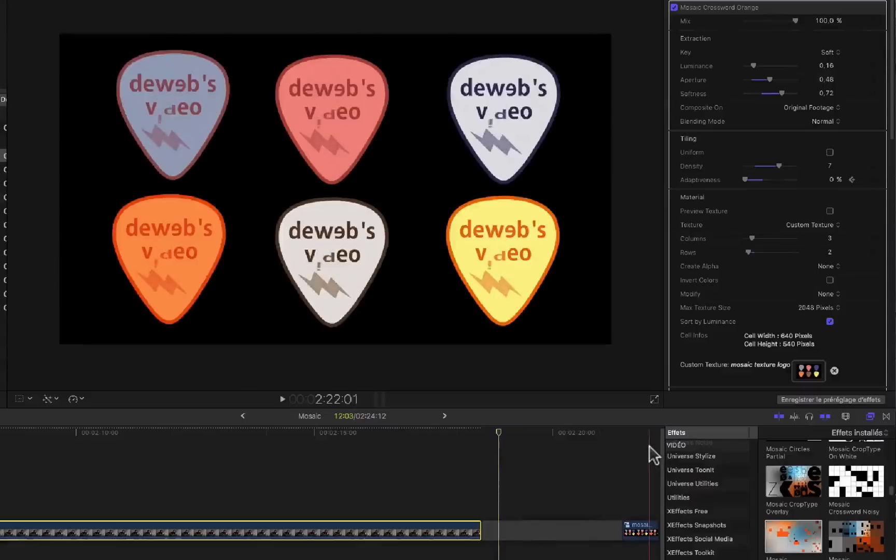
left_click(648, 440)
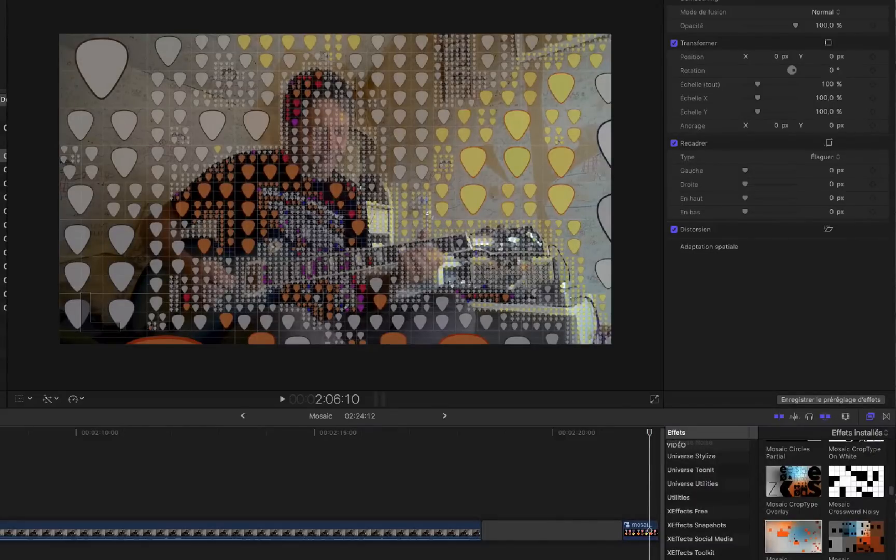
key("space")
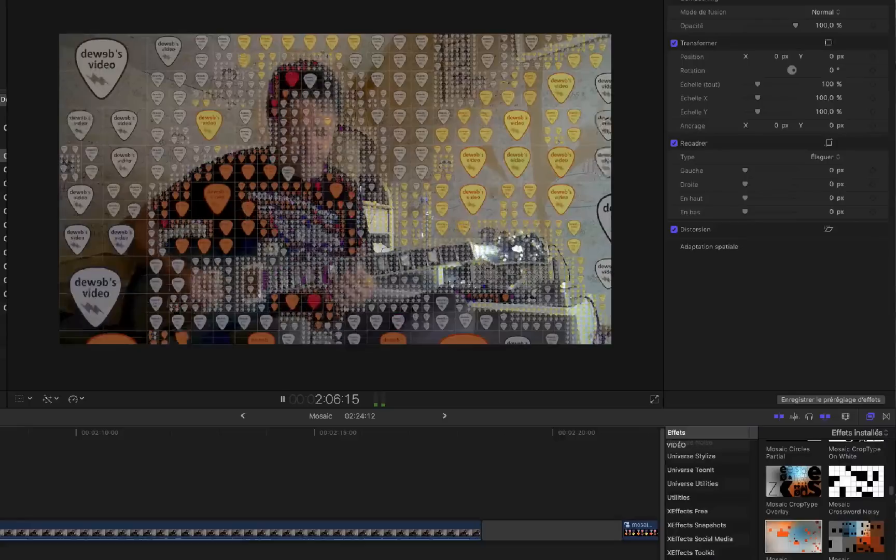